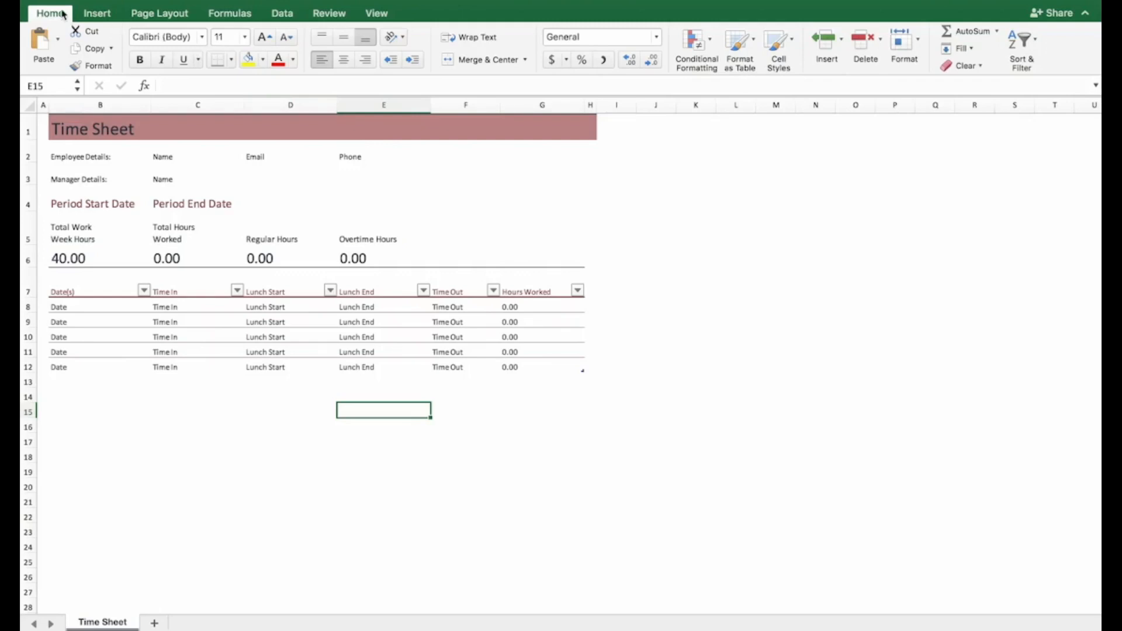
left_click(244, 42)
left_click(199, 76)
left_click(232, 60)
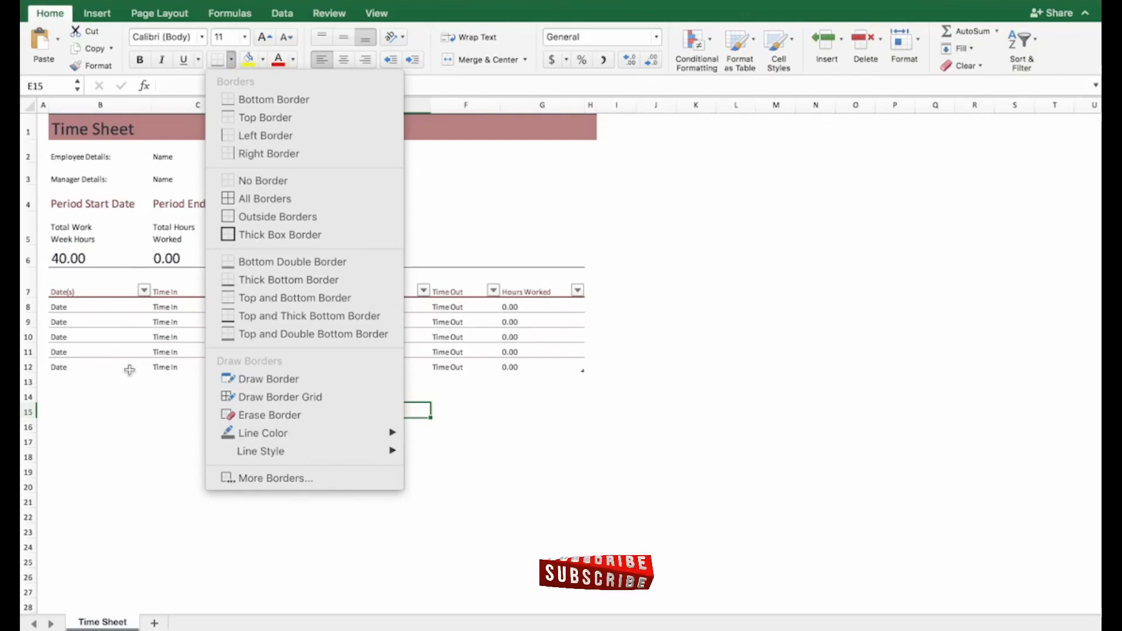
left_click(360, 234)
Apply a thick box border to cell B6, the total work week hours value.
left_click(64, 257)
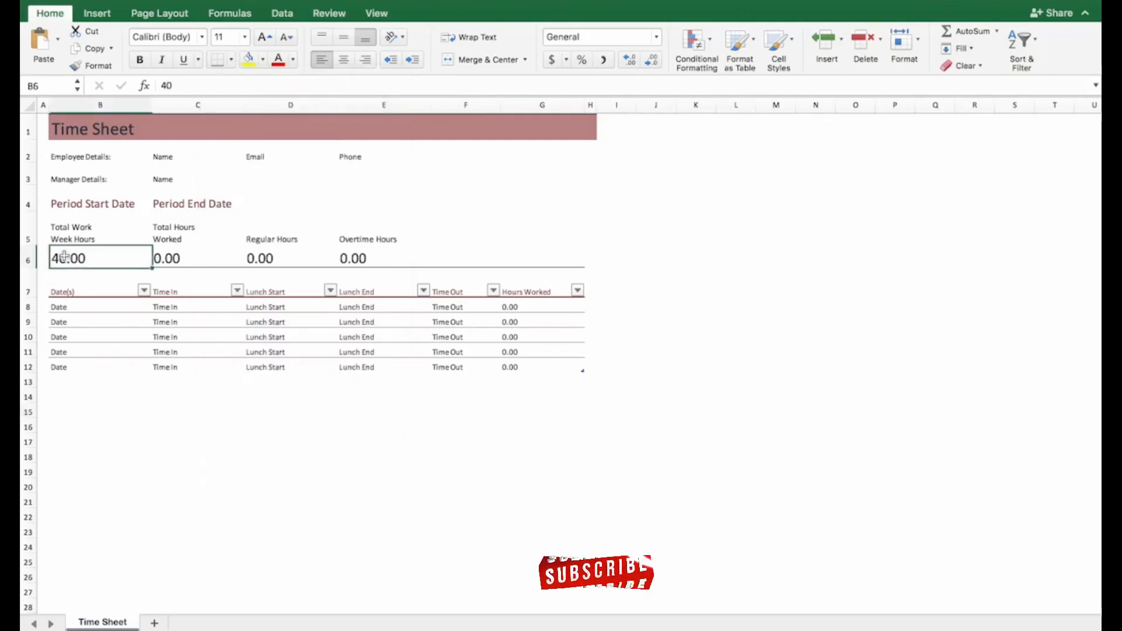
left_click(232, 61)
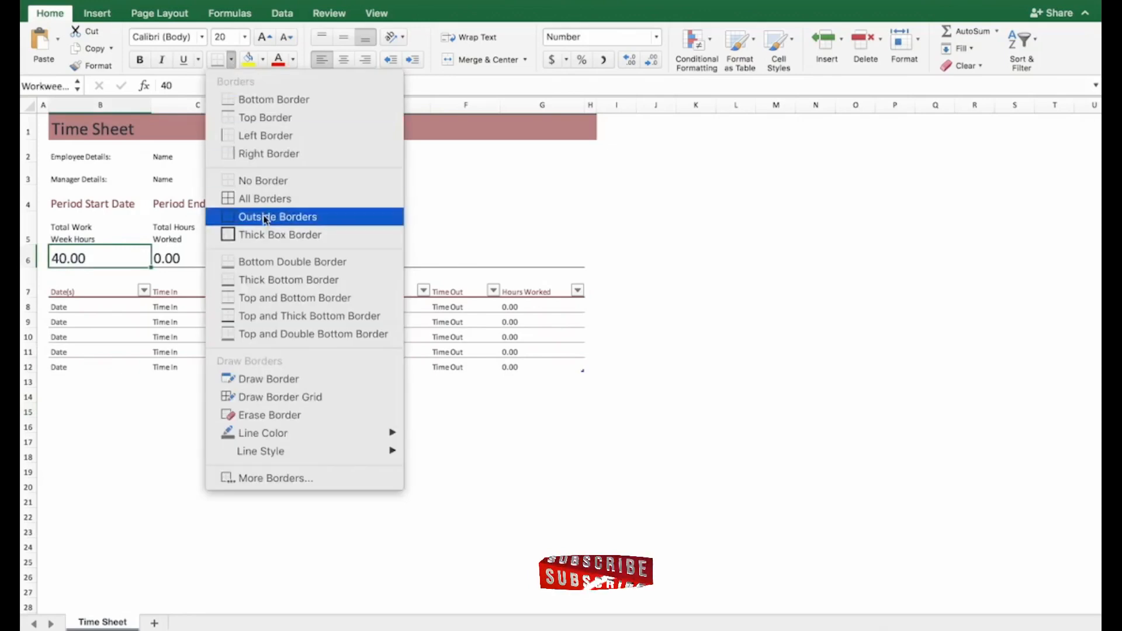
left_click(280, 235)
left_click(197, 455)
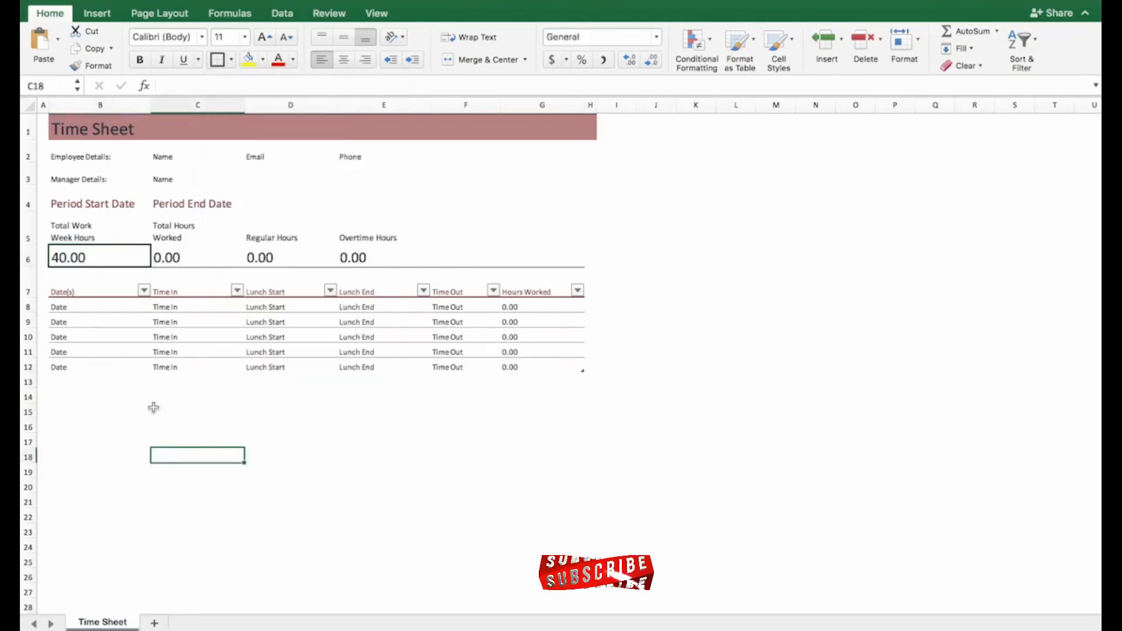
Remove the borders from cell B6, the total work week hours value.
left_click(66, 322)
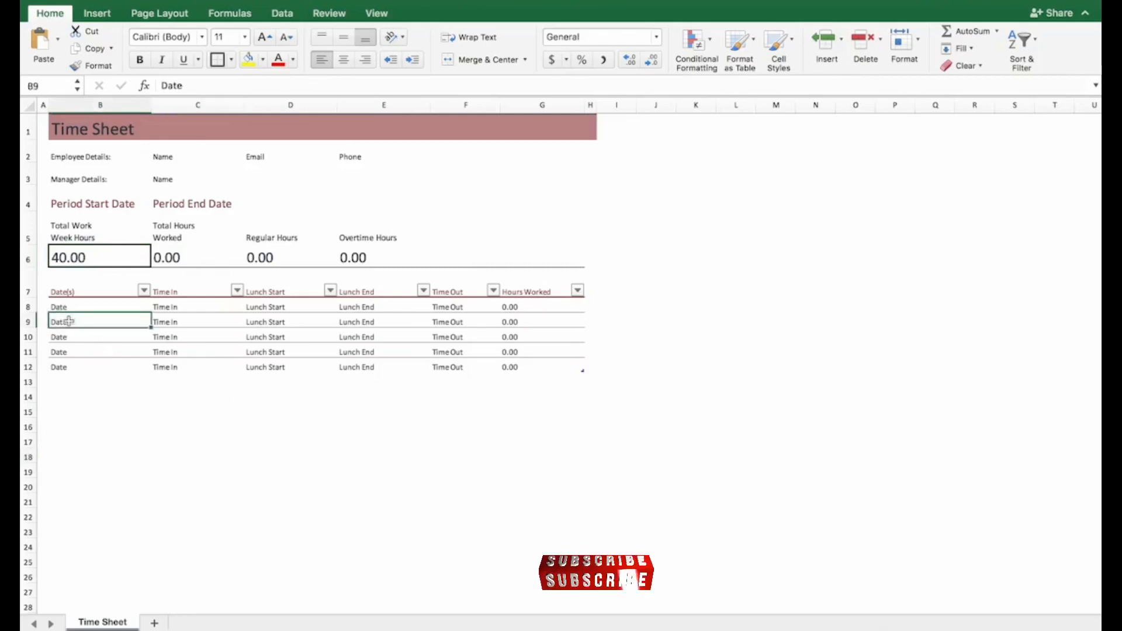
left_click(205, 410)
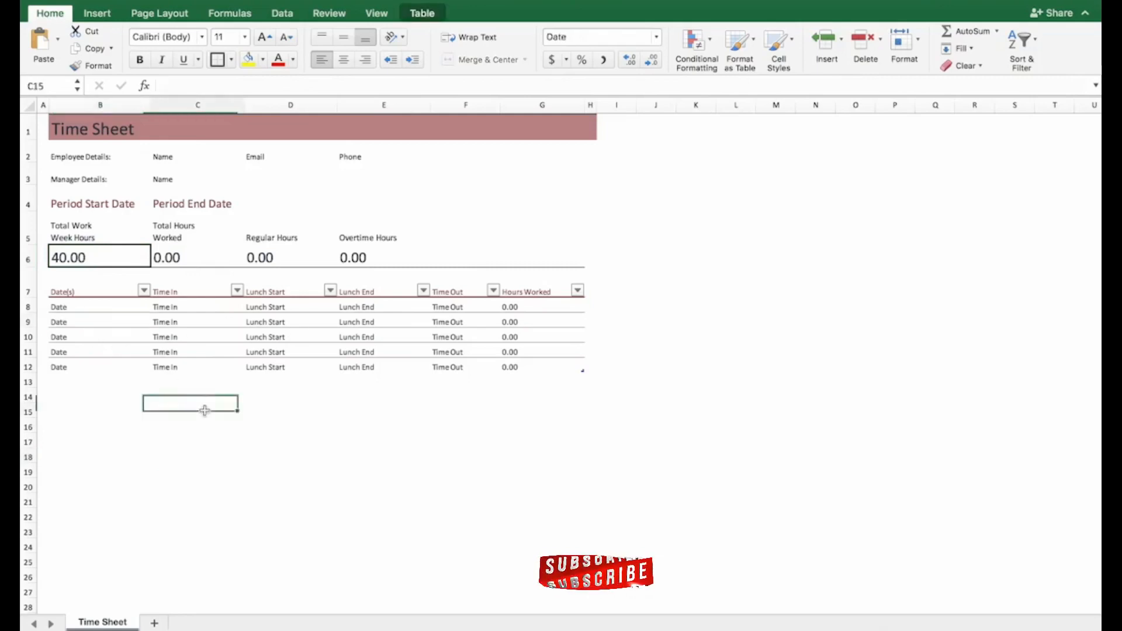
left_click(166, 156)
left_click(231, 59)
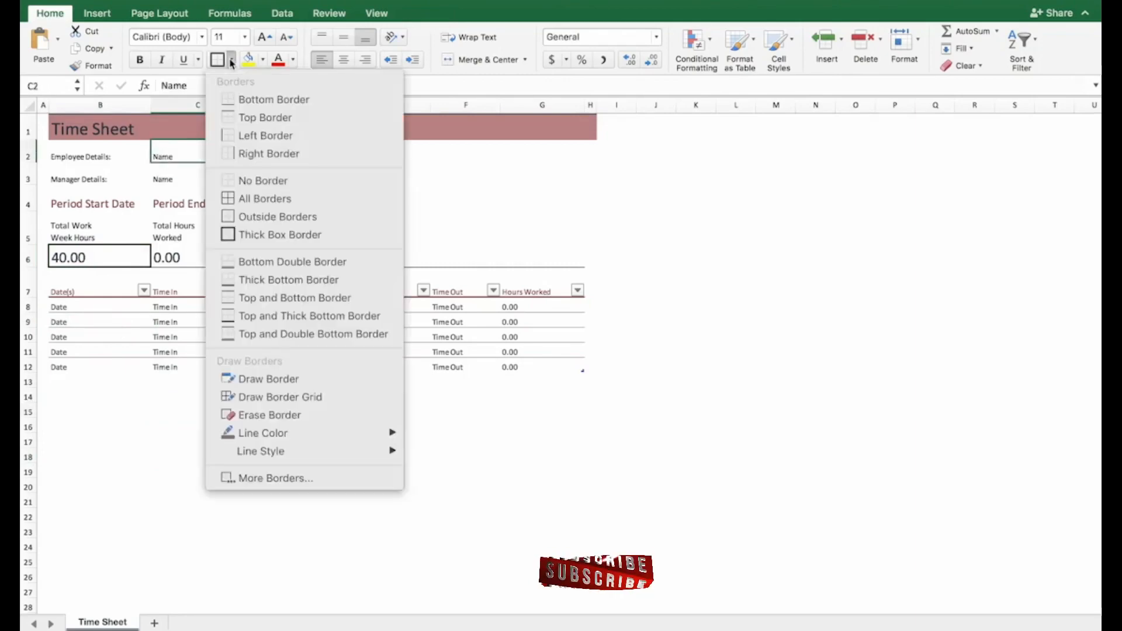
left_click(285, 182)
left_click(119, 256)
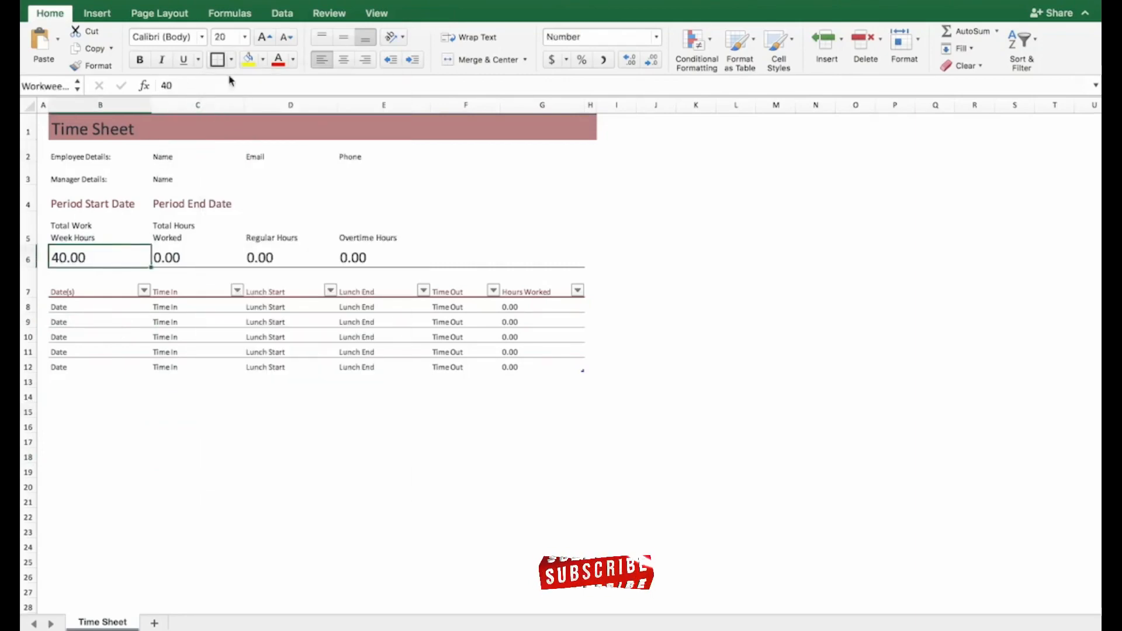
left_click(231, 60)
left_click(284, 180)
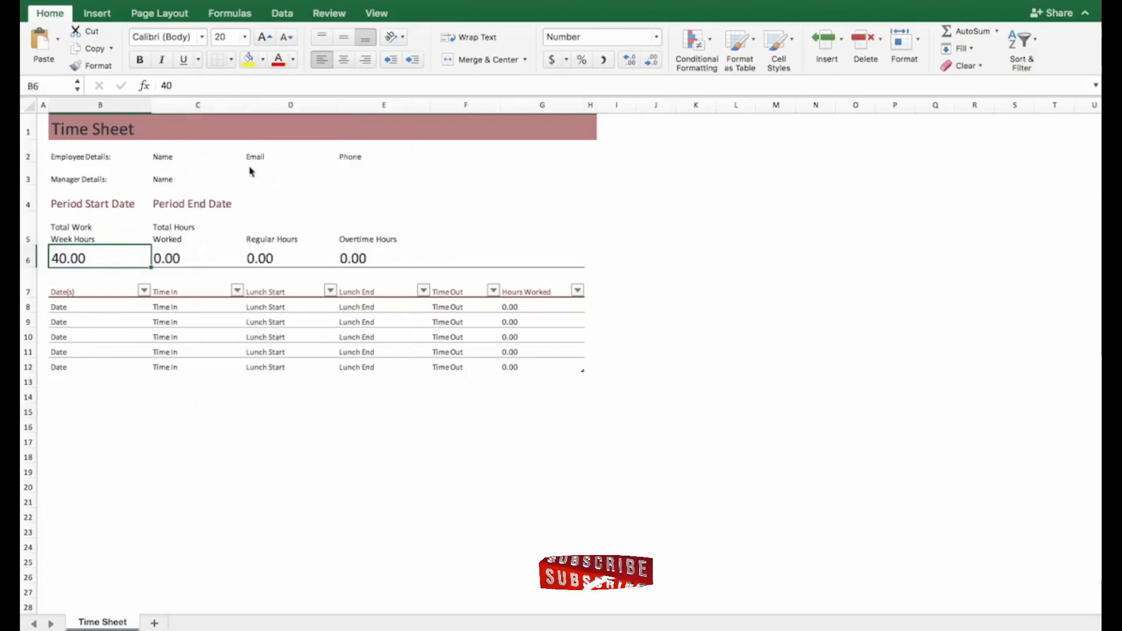
Apply all borders to the time entry table including its header row, B7:G12.
left_click(207, 320)
left_click_drag(53, 287, 572, 363)
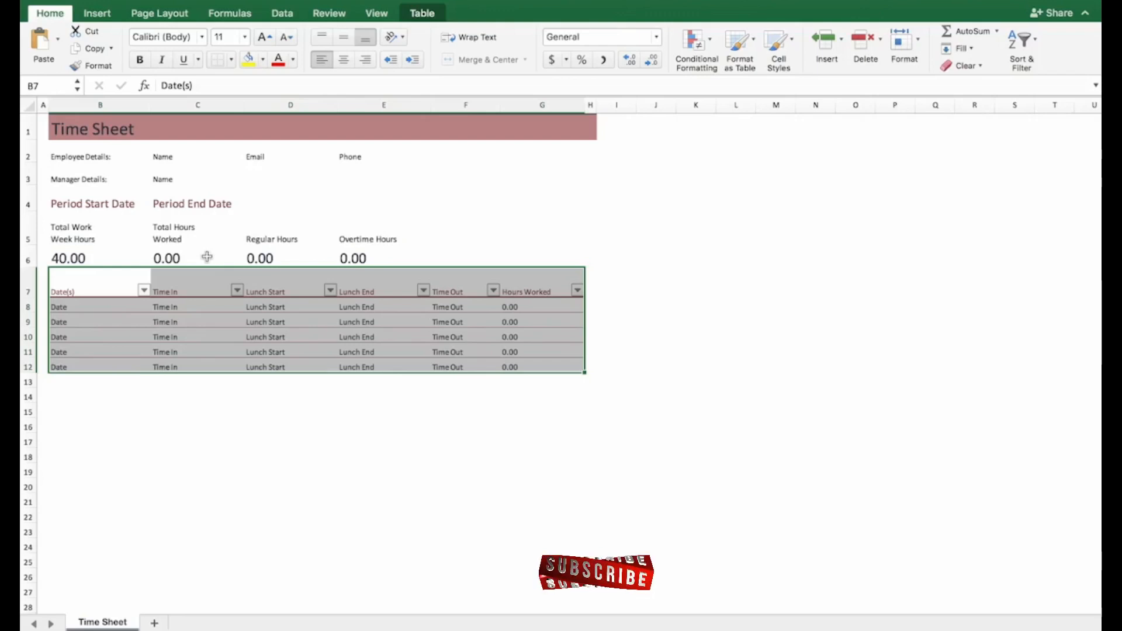
left_click(231, 61)
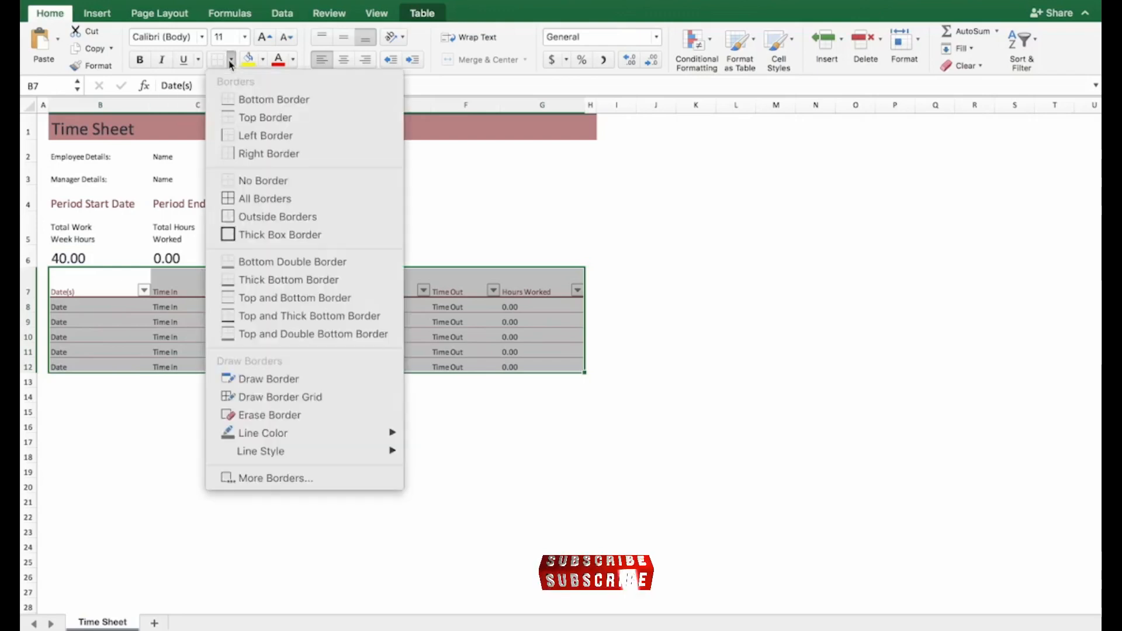
left_click(250, 199)
left_click(264, 514)
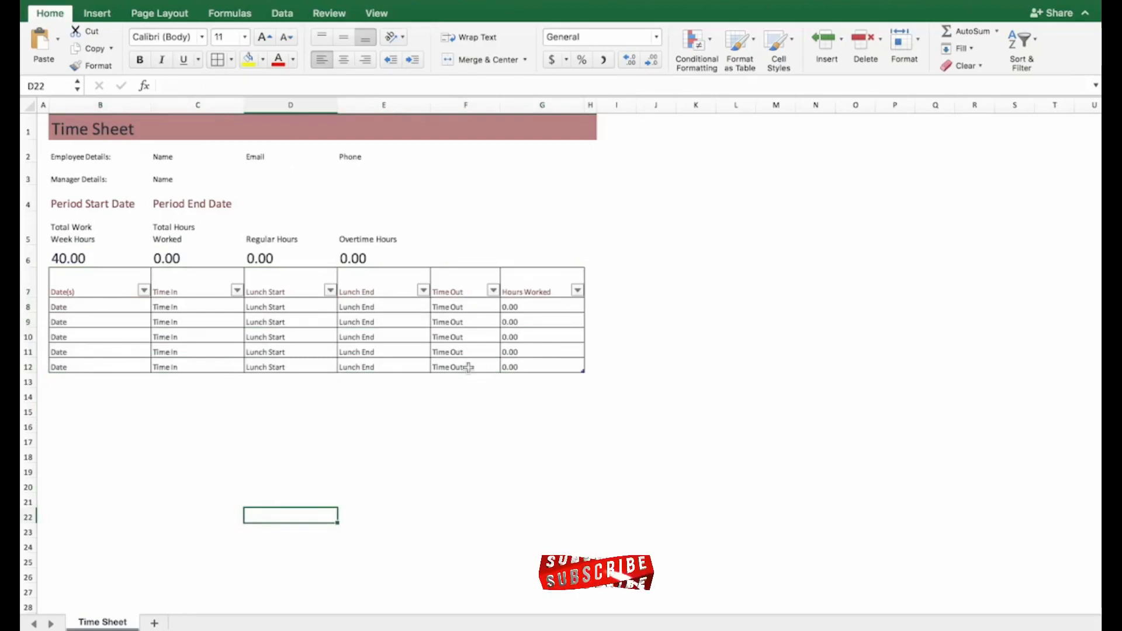
left_click(120, 1)
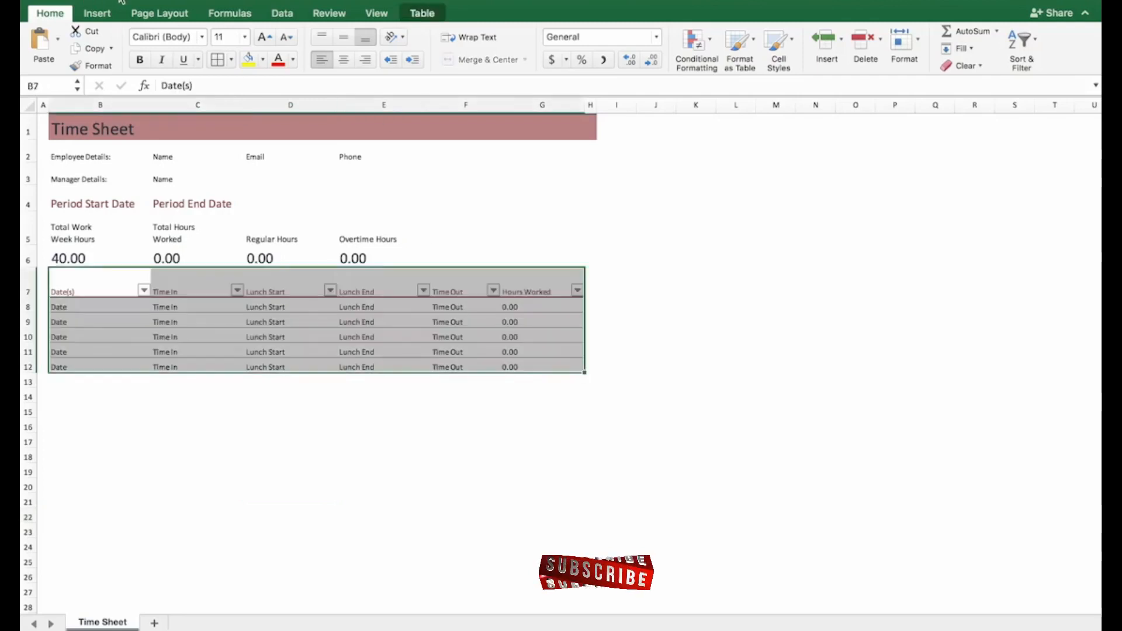
left_click(233, 464)
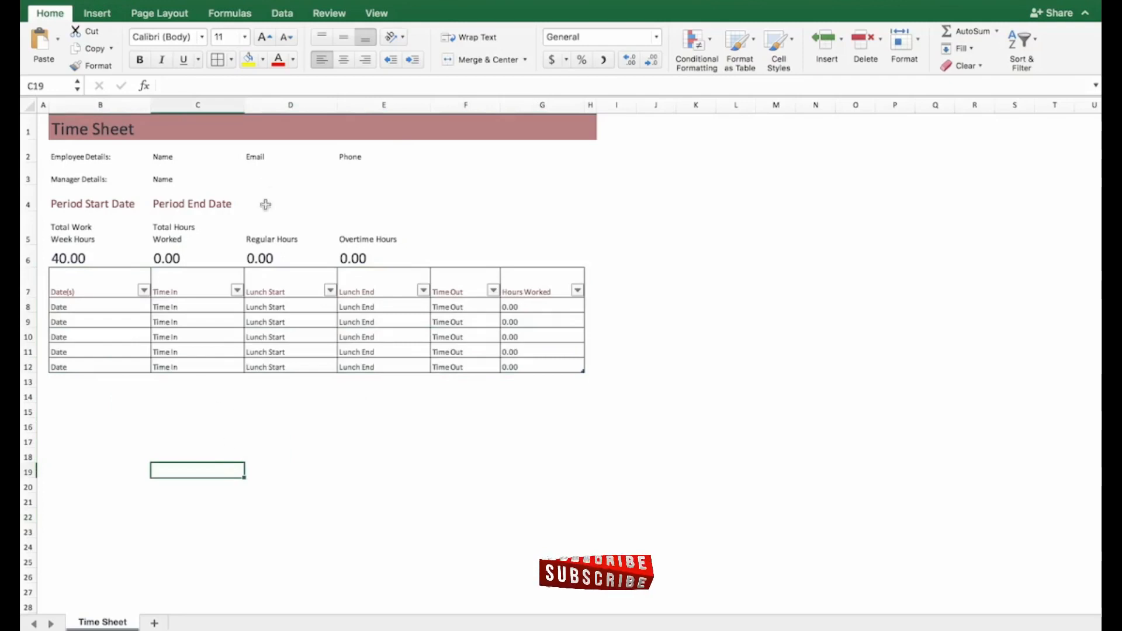
Set the table's data rows, B8:G12, to No Border.
left_click_drag(120, 269, 543, 269)
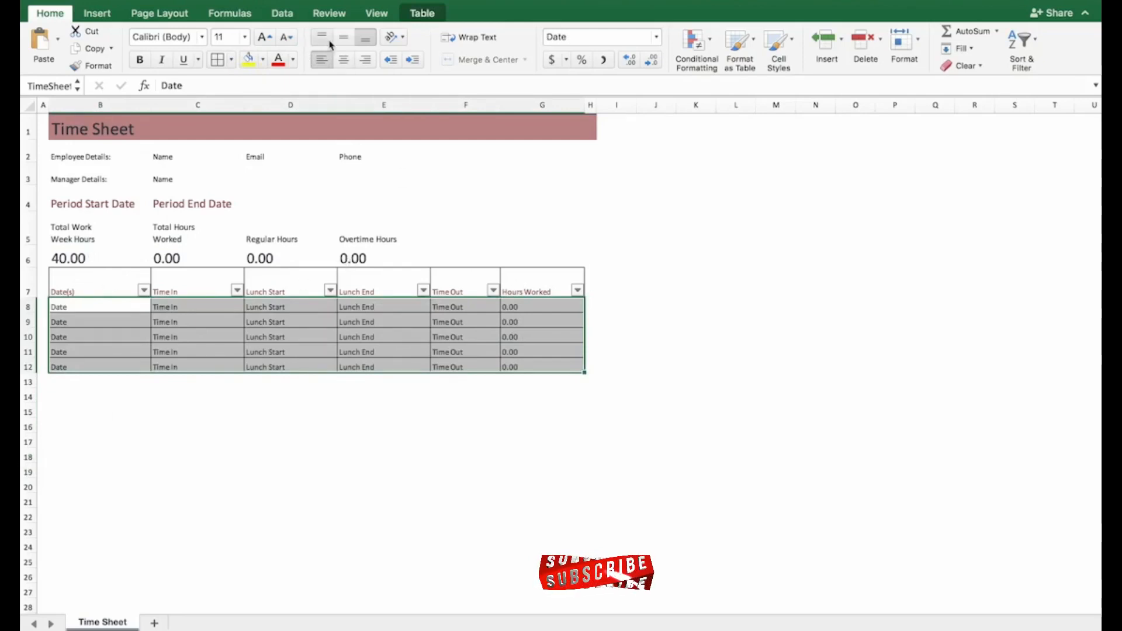
left_click(231, 59)
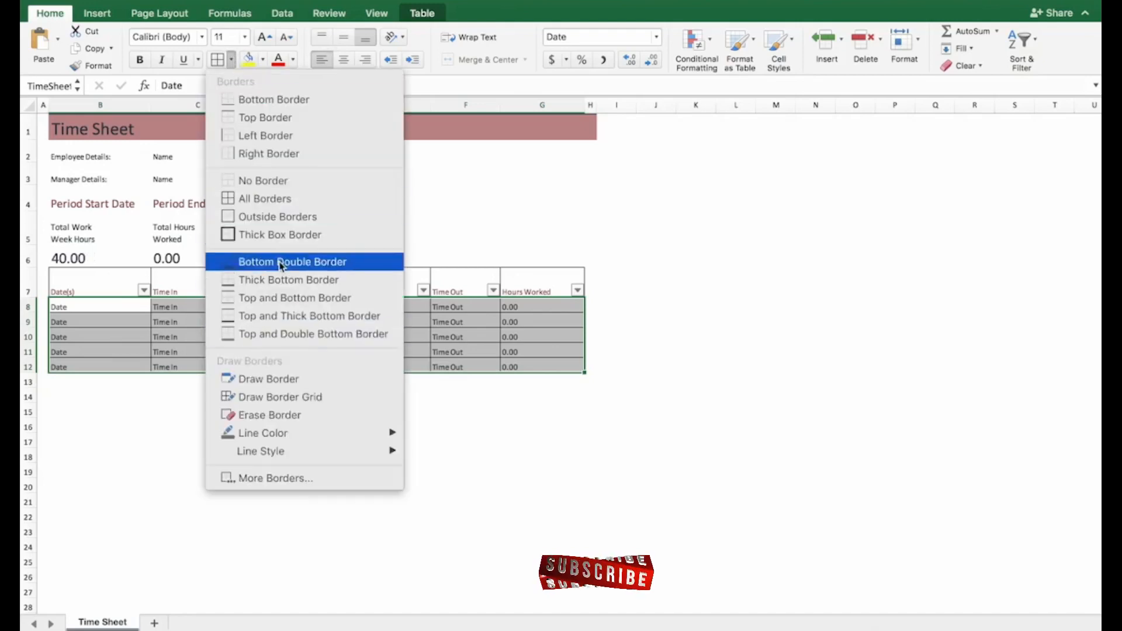
left_click(270, 181)
left_click(167, 499)
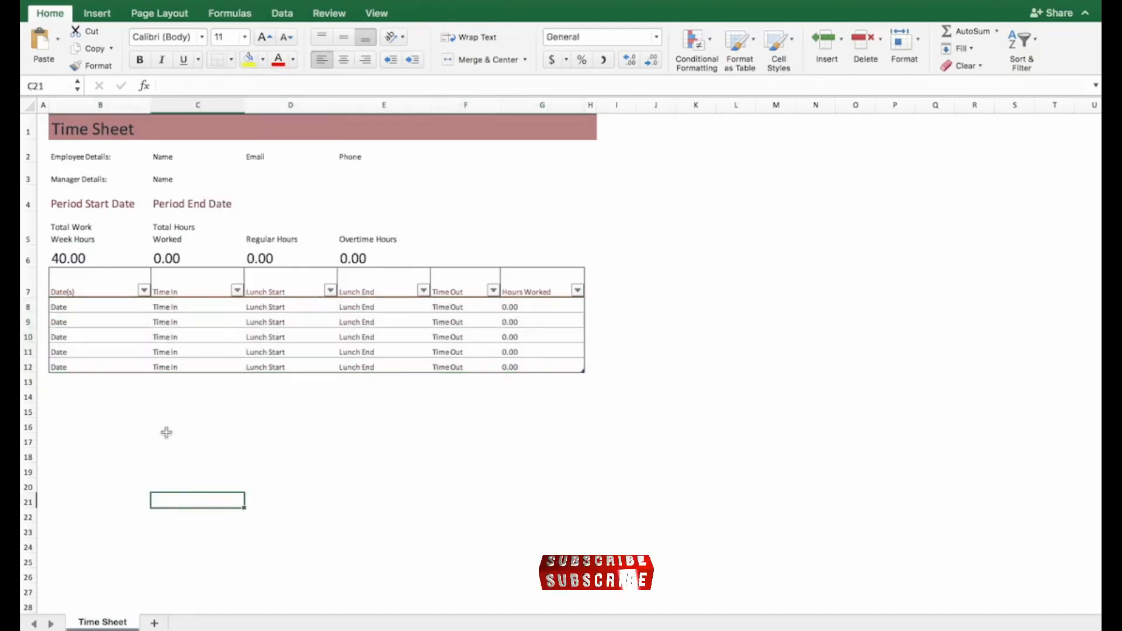
left_click(117, 322)
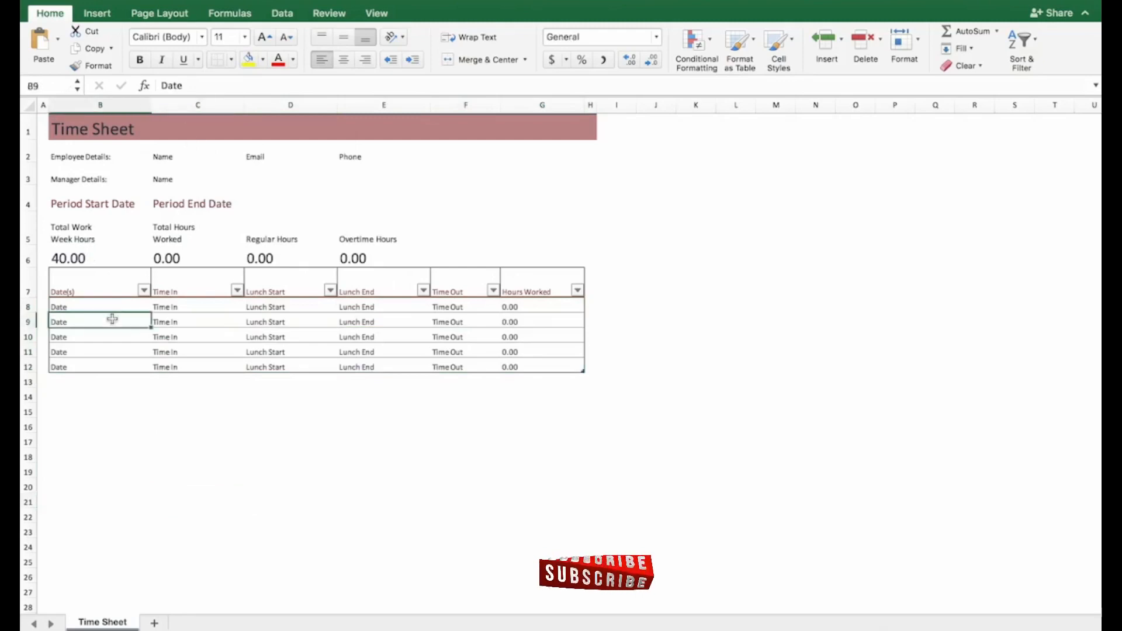
left_click(232, 59)
left_click(165, 165)
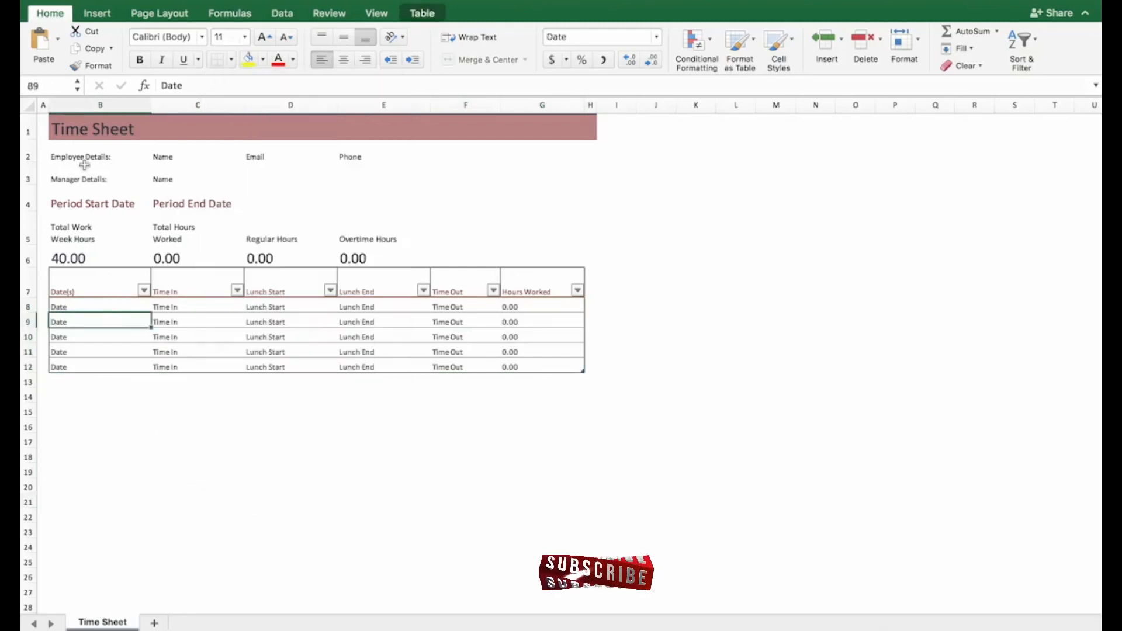
left_click(81, 132)
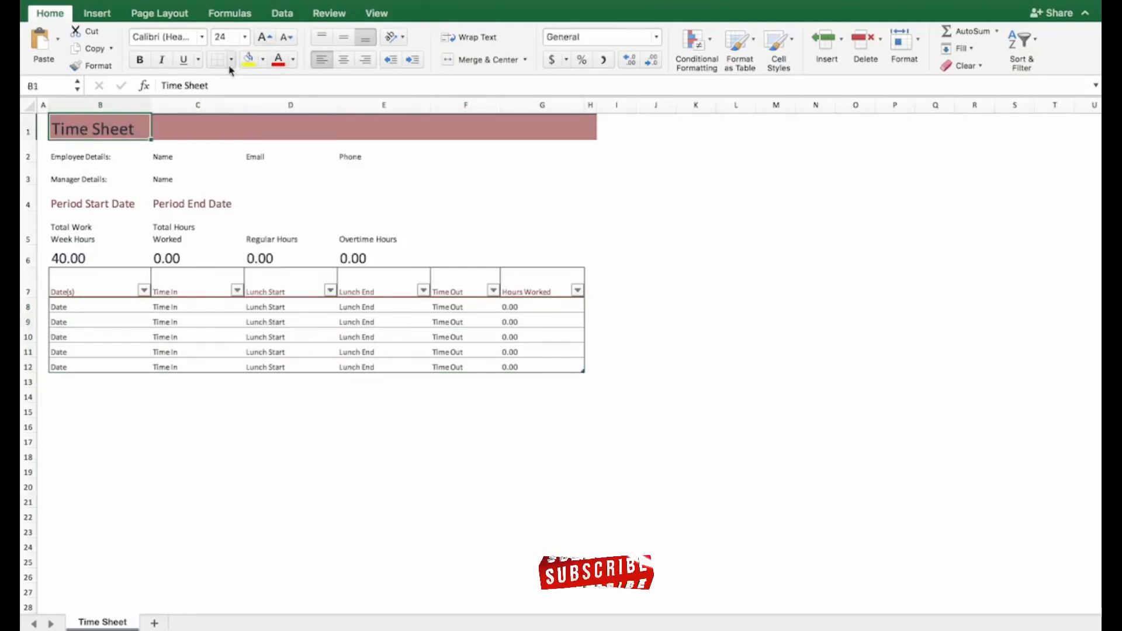
left_click(232, 60)
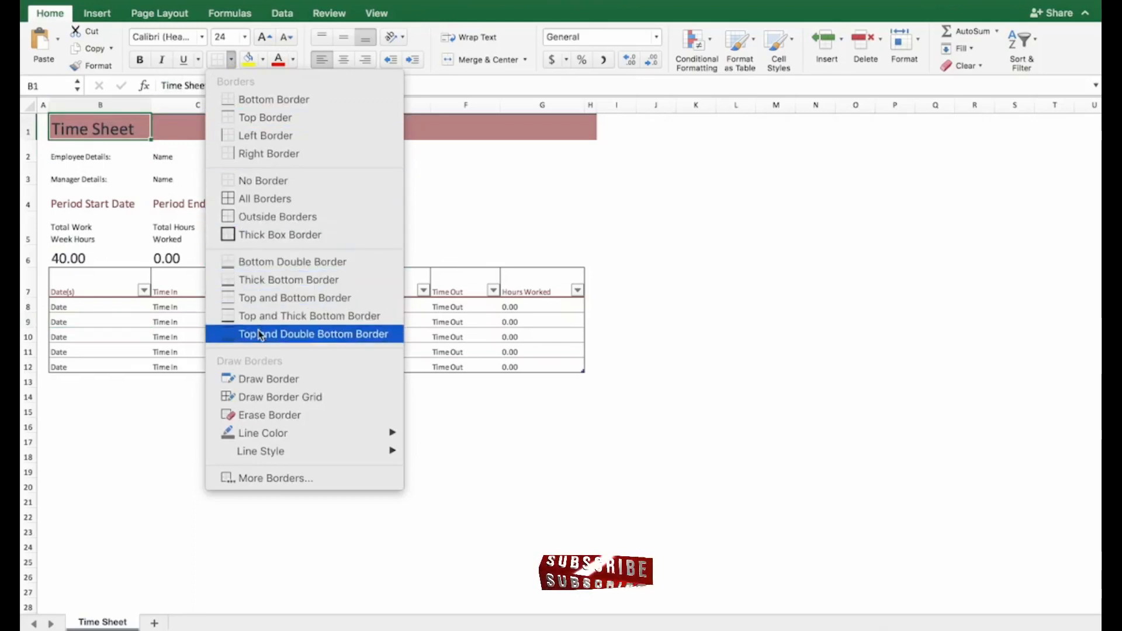
left_click(75, 549)
left_click(75, 547)
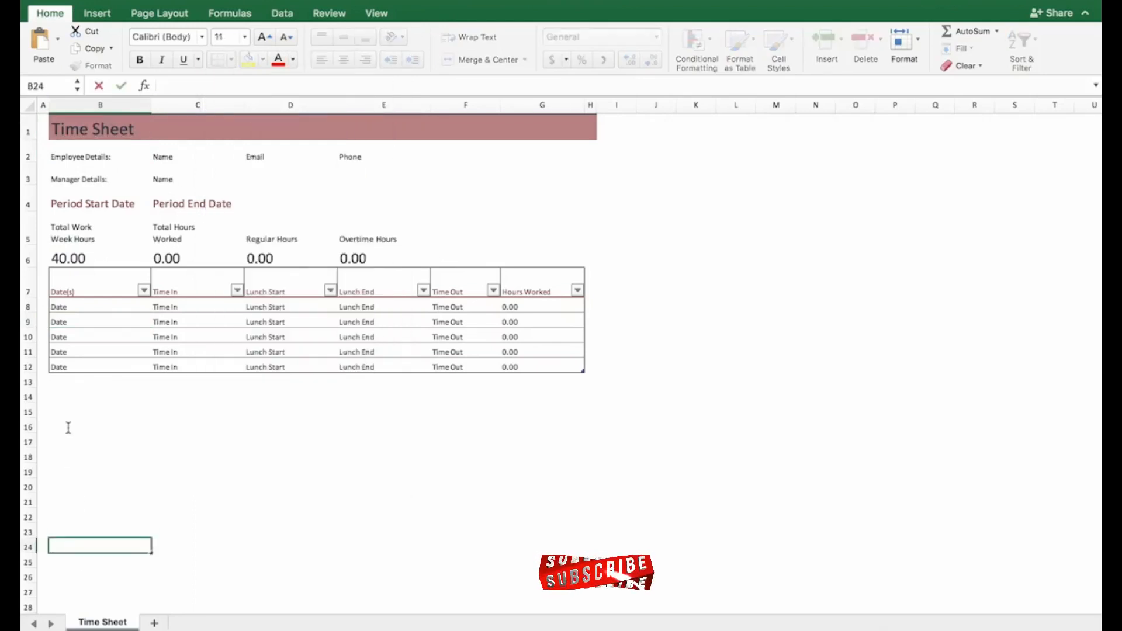
left_click(72, 426)
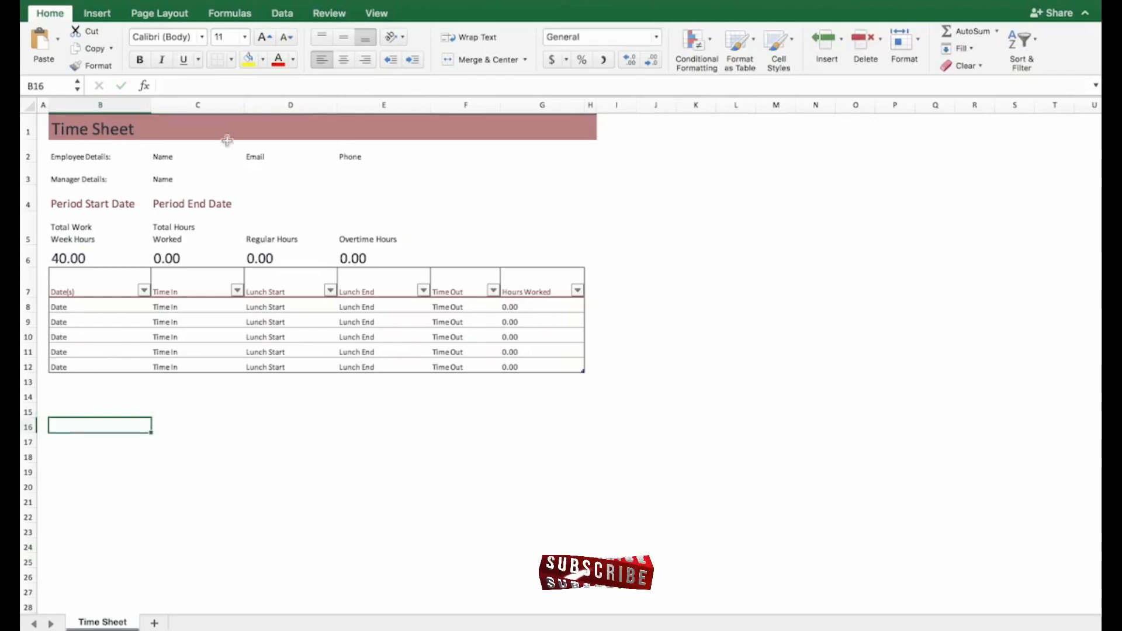
Apply a top and double bottom border to the Overtime Hours heading in cell E5.
left_click(334, 173)
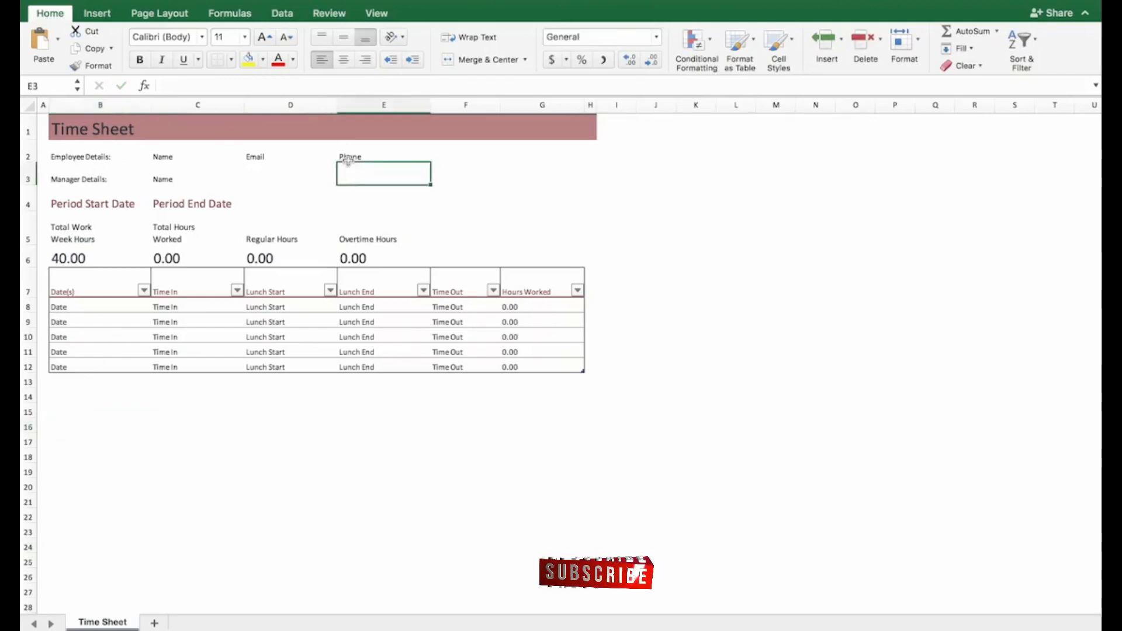
left_click(358, 252)
left_click(352, 225)
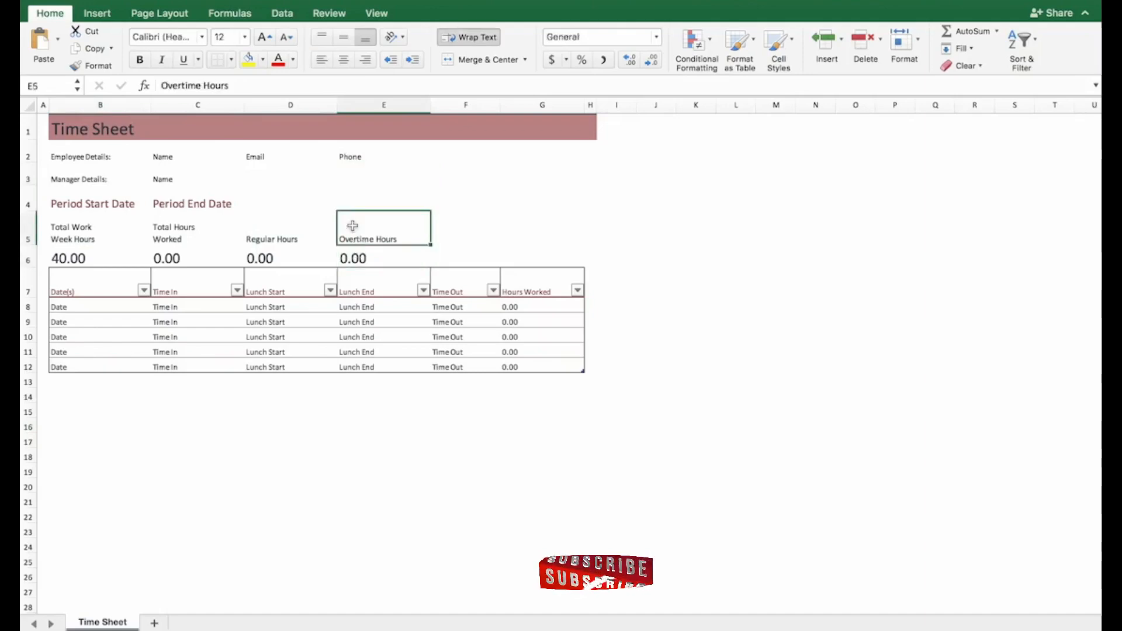
left_click(231, 59)
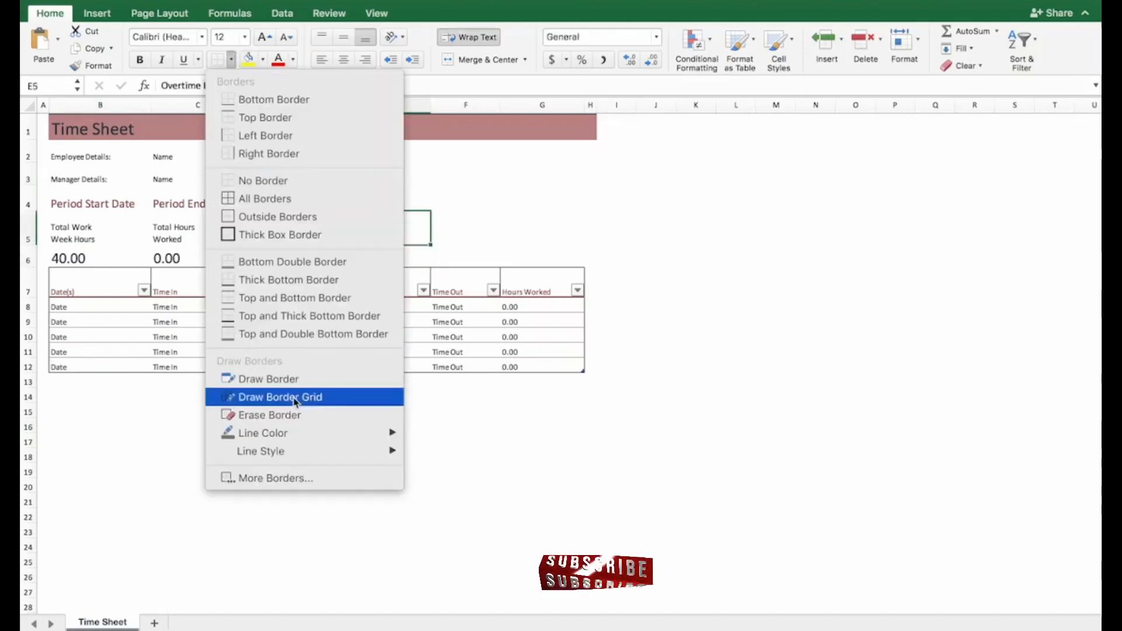
left_click(313, 333)
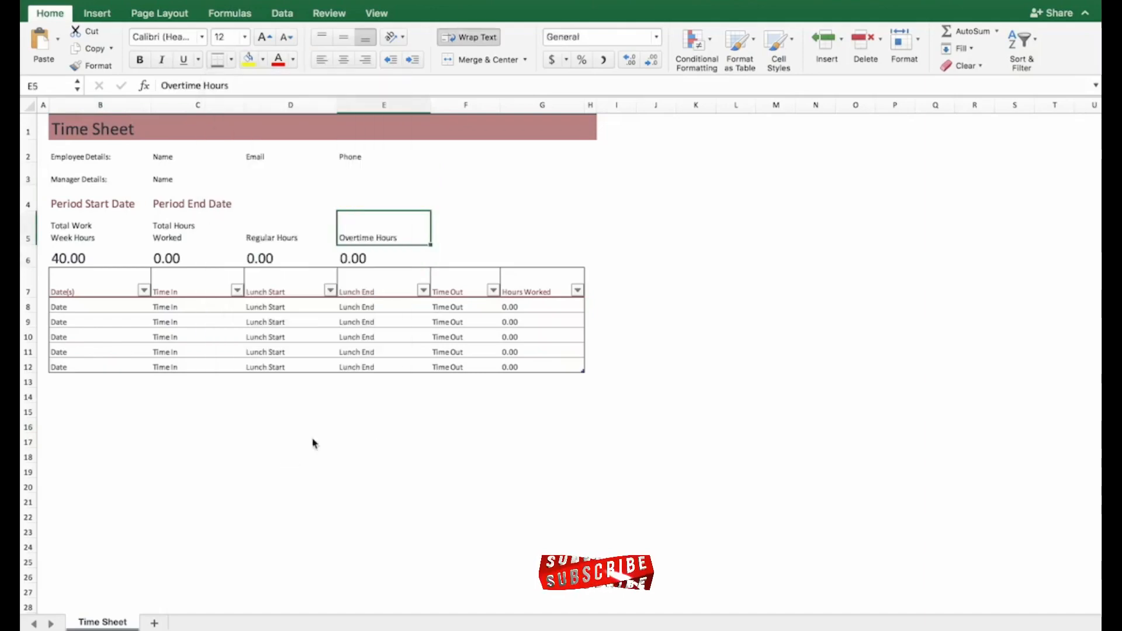
left_click(371, 423)
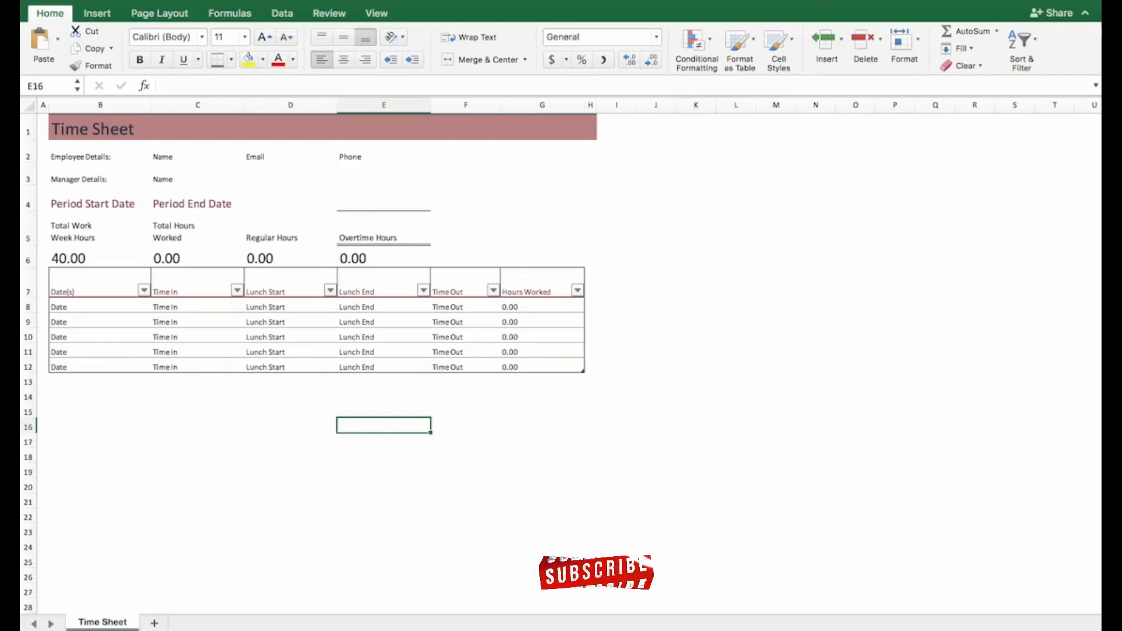
Use Draw Border to outline the empty range K3:Q6 and add a line beneath cell L4, leaving drawing mode when done.
left_click(231, 60)
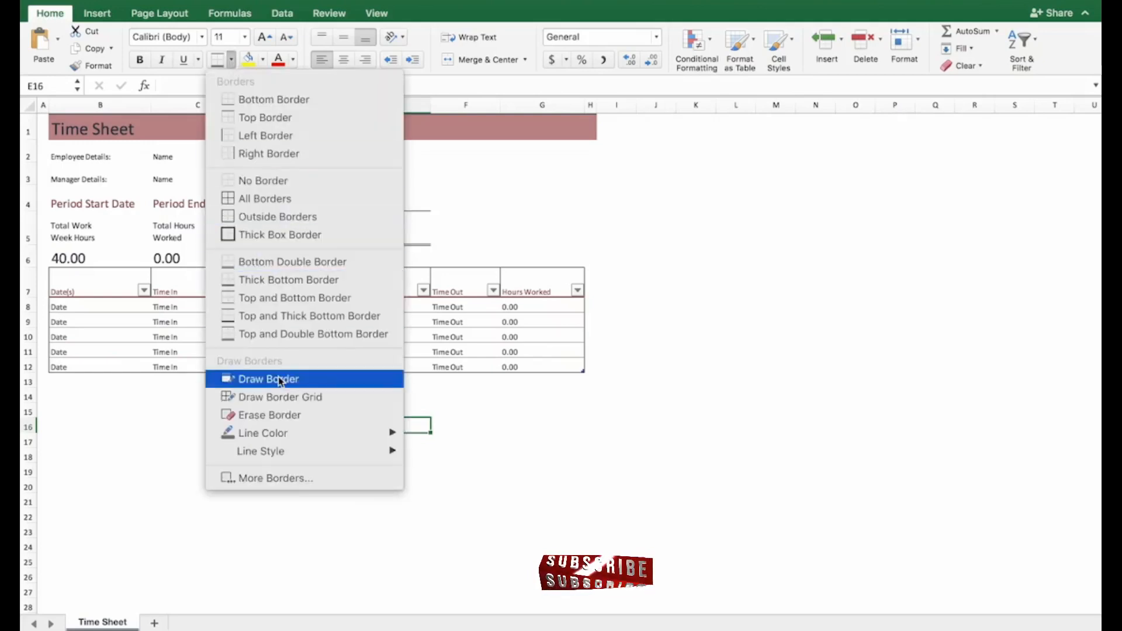
left_click(47, 413)
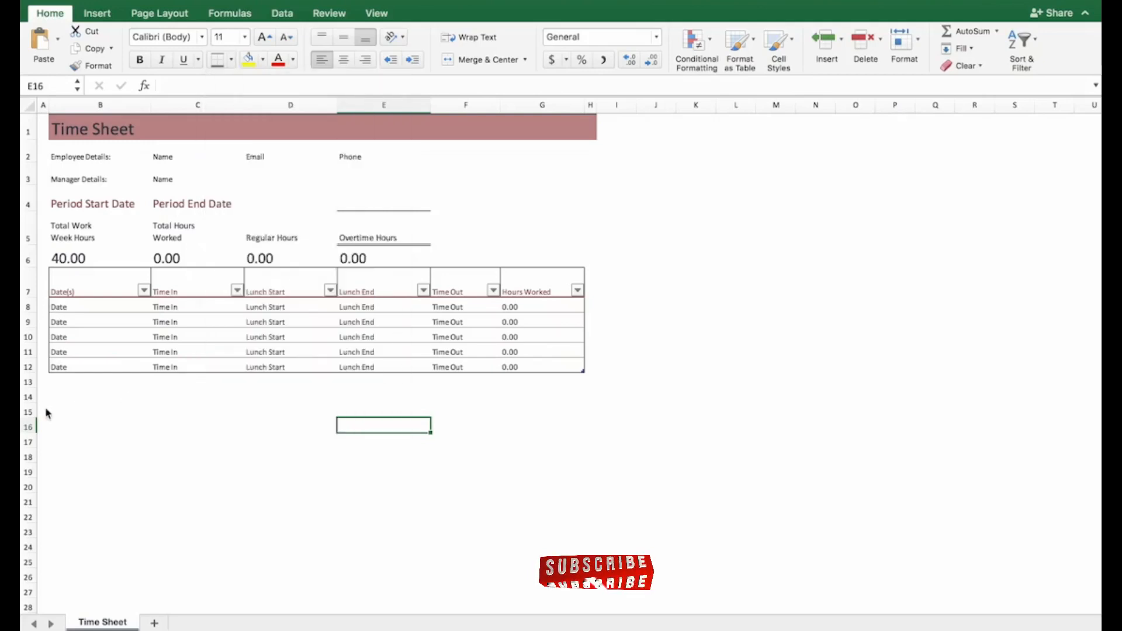
left_click(54, 306)
left_click(231, 60)
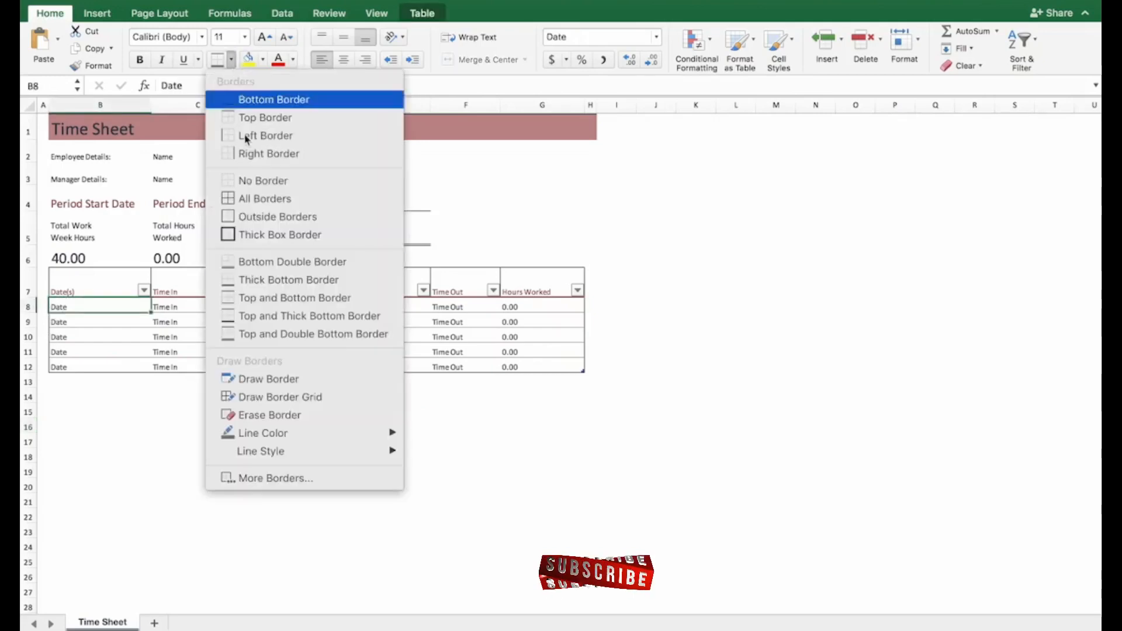
left_click(259, 377)
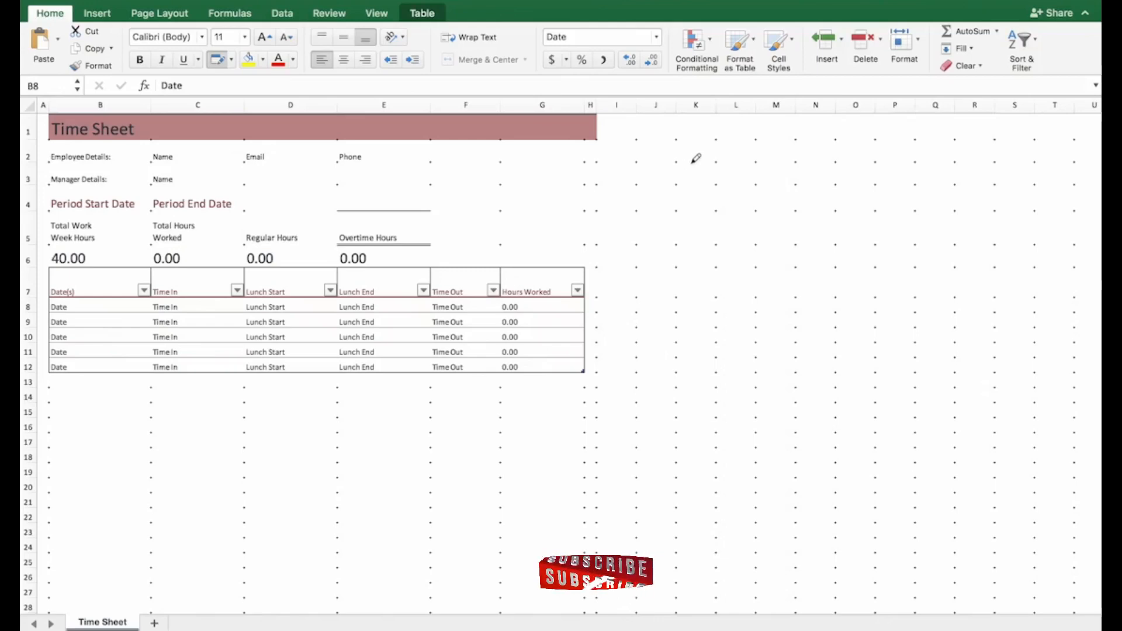
mouse_move(696, 161)
left_mouse_down()
mouse_move(727, 162)
mouse_move(754, 188)
mouse_move(749, 329)
mouse_move(671, 300)
mouse_move(604, 300)
mouse_move(779, 296)
mouse_move(661, 366)
mouse_move(774, 368)
mouse_move(782, 230)
mouse_move(946, 258)
mouse_move(941, 266)
left_mouse_up()
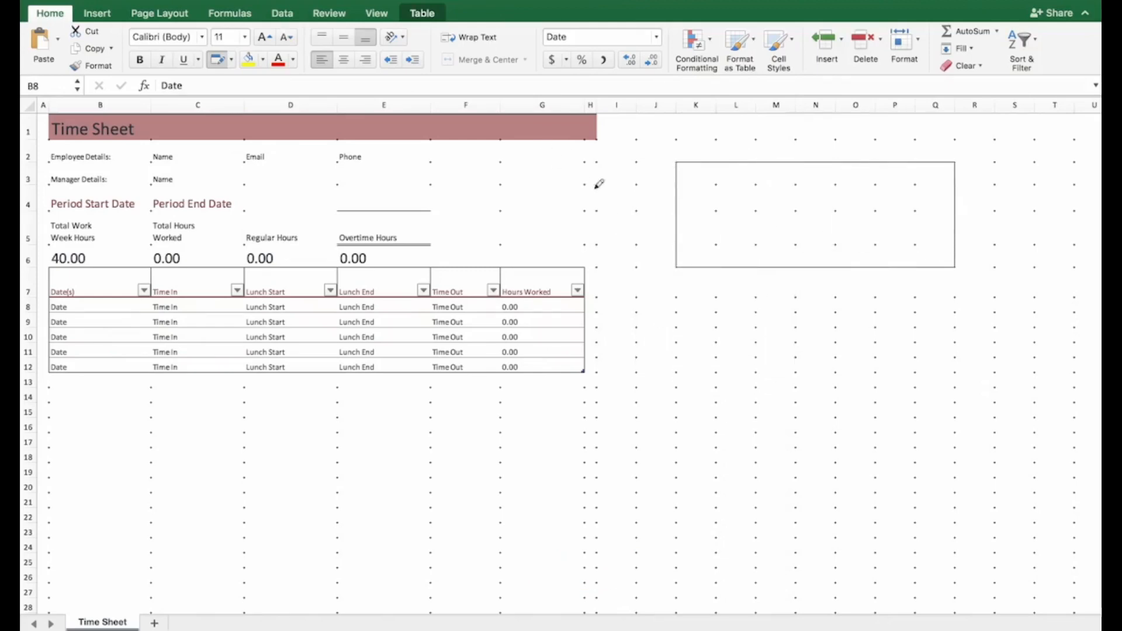
left_click(736, 212)
left_click(218, 63)
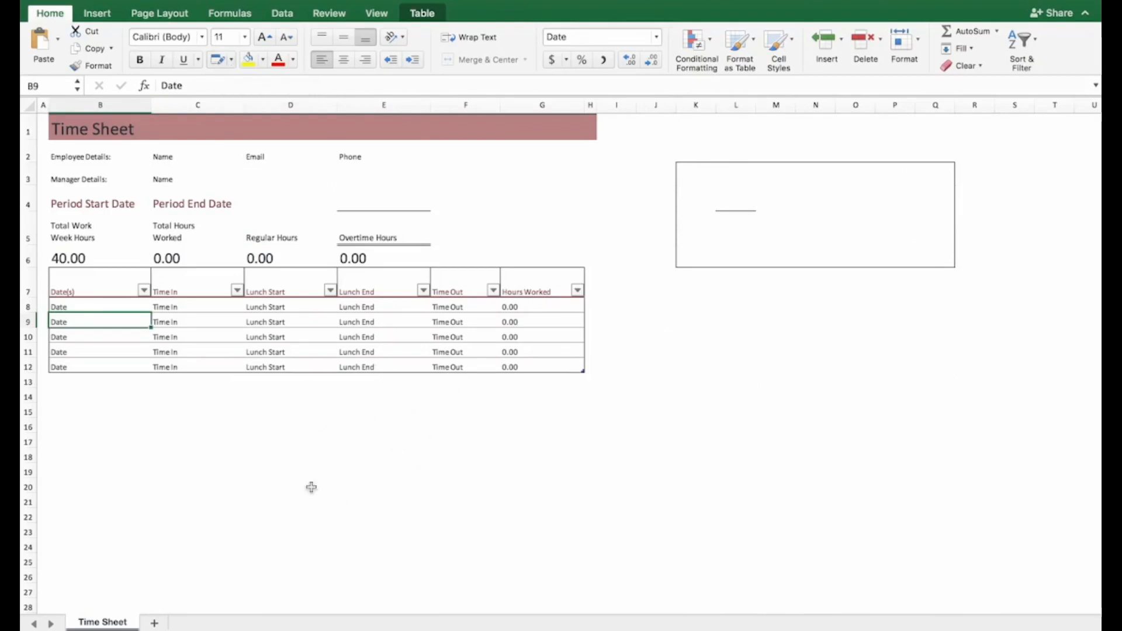
Use Erase Border to remove the outline and inner line from range K3:Q6, leaving erase mode when done.
left_click(231, 60)
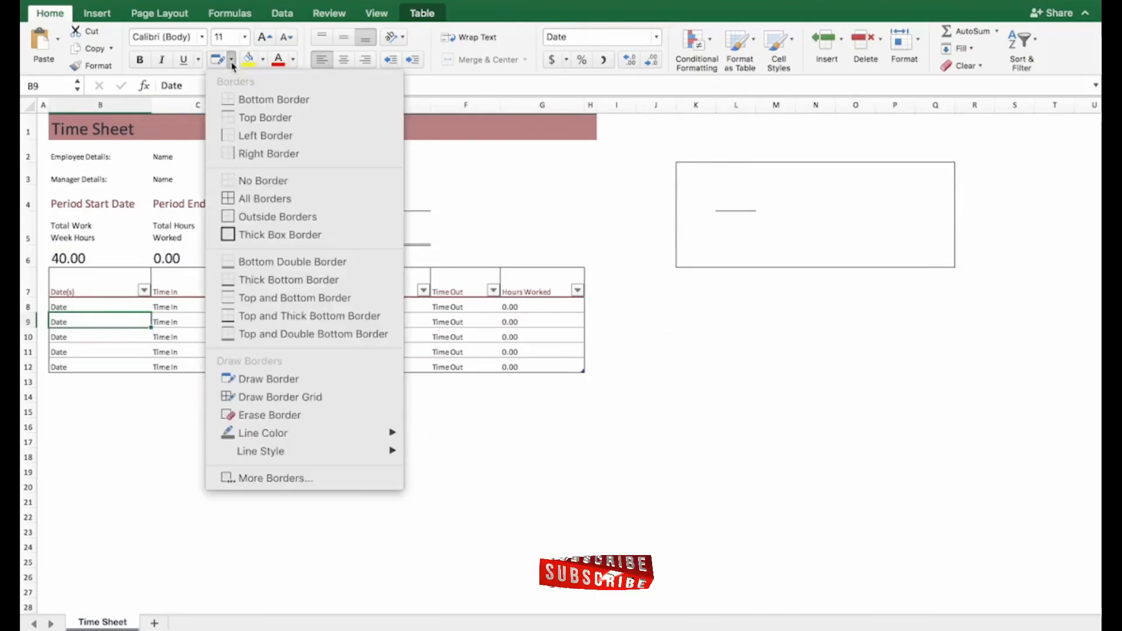
left_click(252, 416)
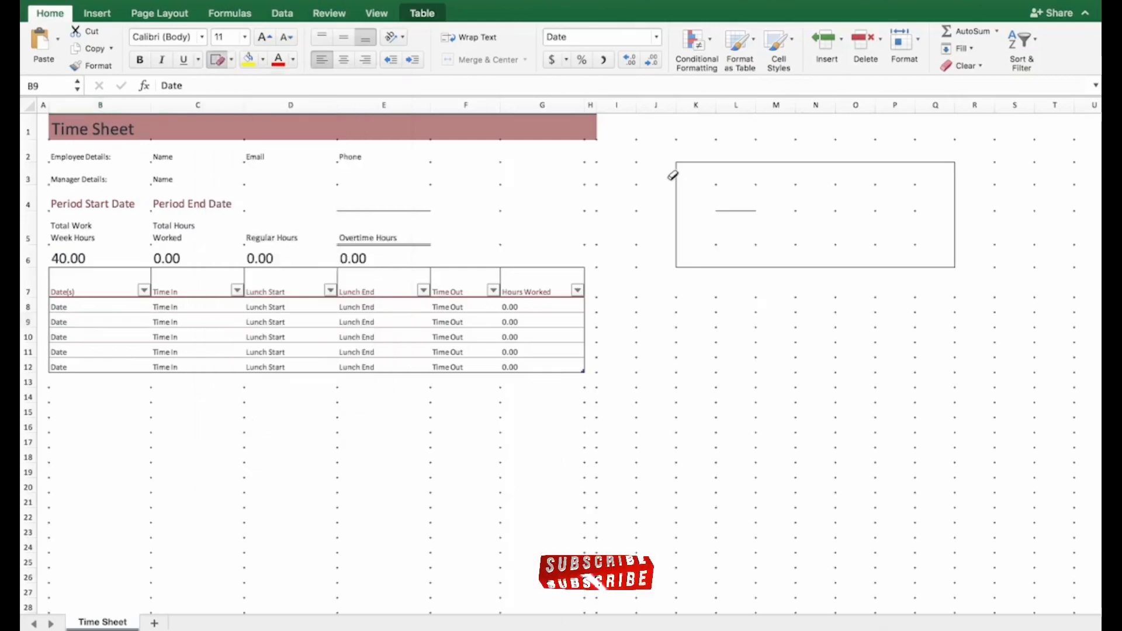
left_click_drag(720, 199, 961, 277)
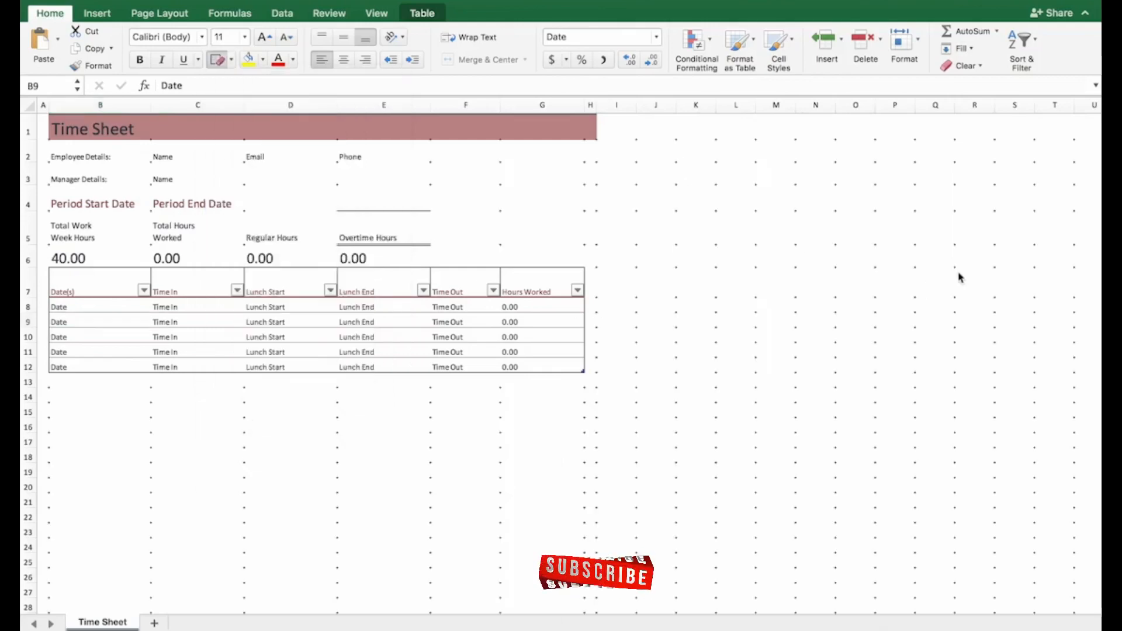
left_click(217, 59)
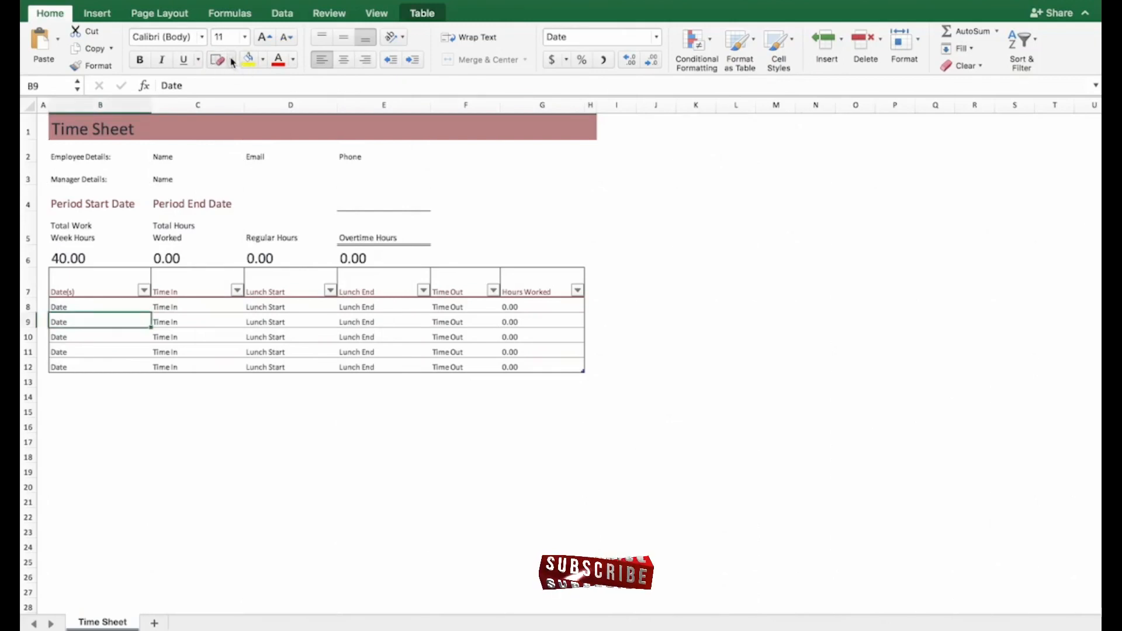
Set the border line color to standard red and draw a line beneath cell E22.
left_click(232, 60)
mouse_move(308, 436)
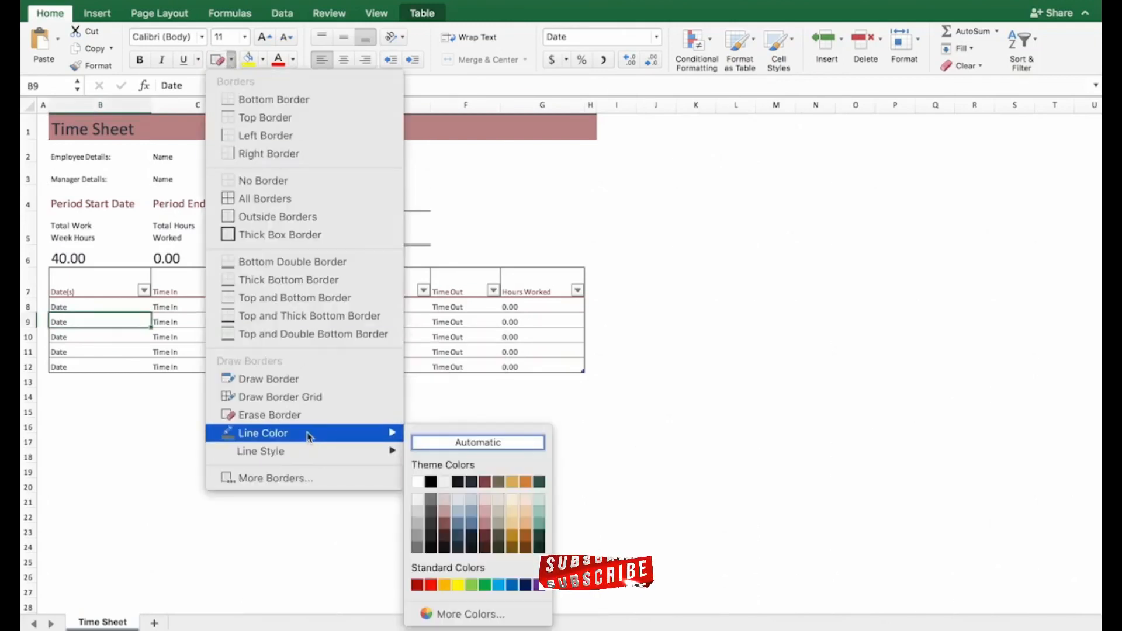
left_click(122, 389)
left_click(406, 238)
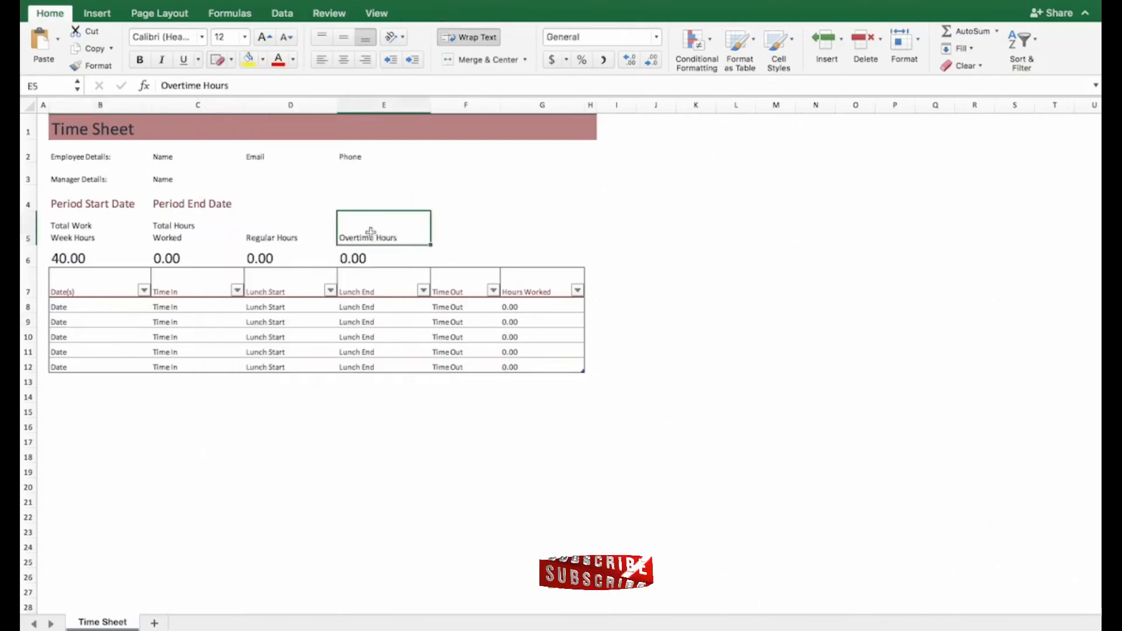
left_click(231, 59)
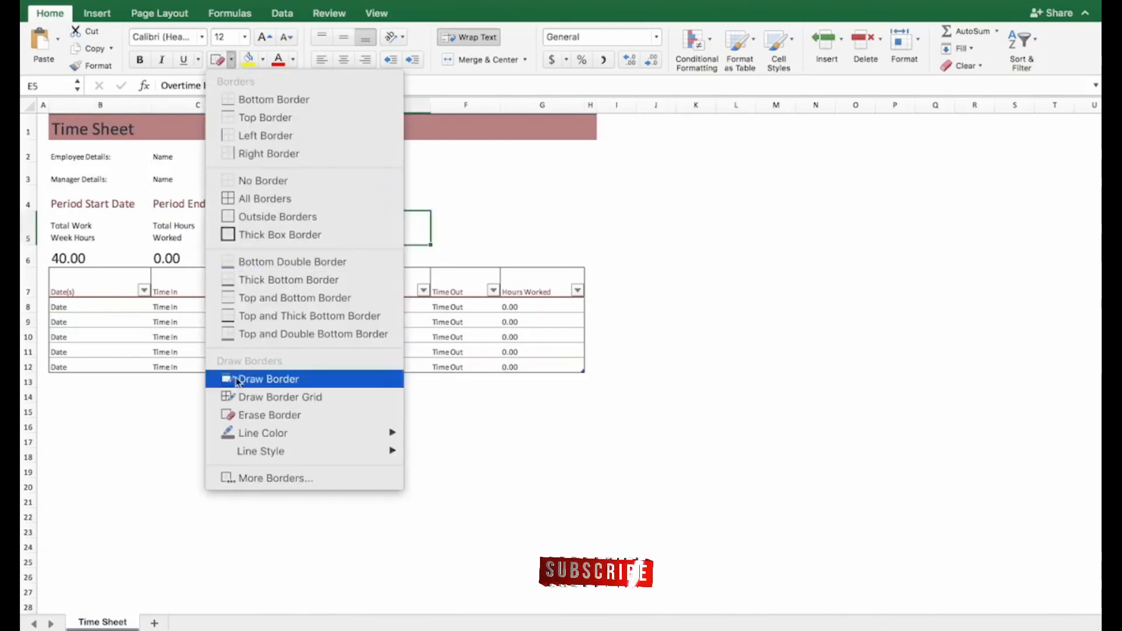
mouse_move(228, 438)
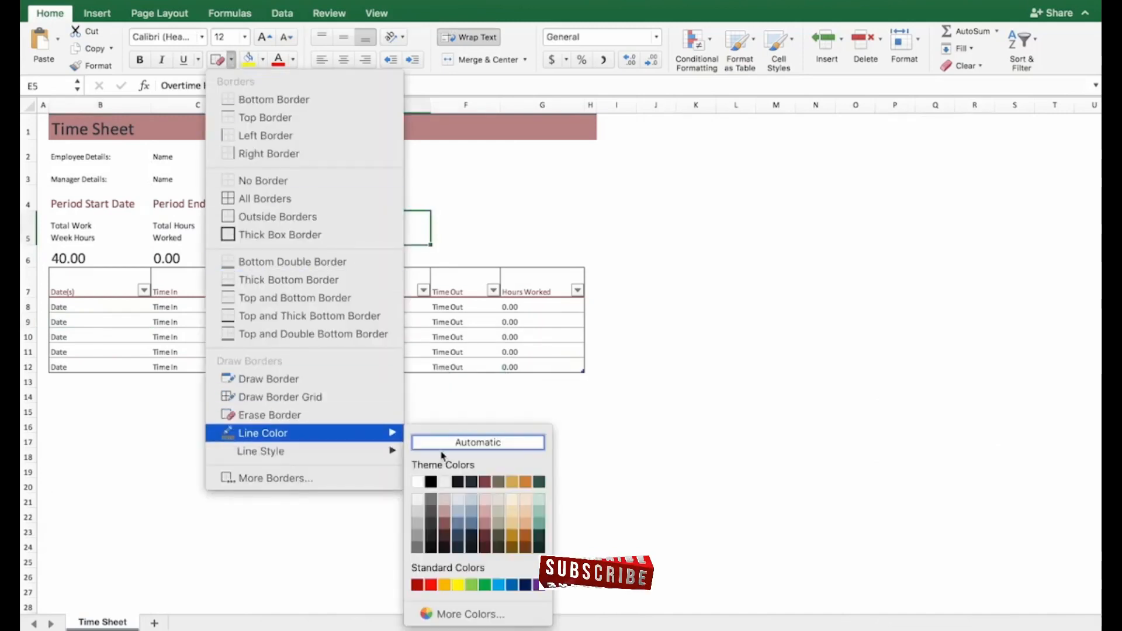
left_click(428, 586)
left_click(421, 527)
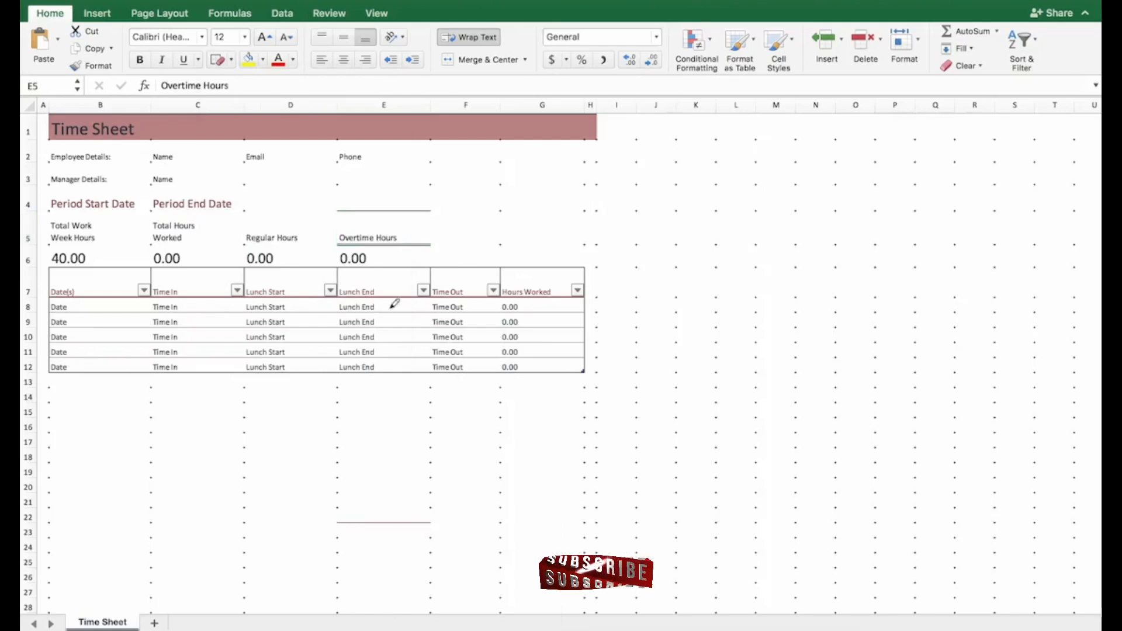
Draw red lines along the top and bottom edges of the Overtime Hours cell E5, leaving drawing mode when done.
left_click_drag(344, 243, 415, 243)
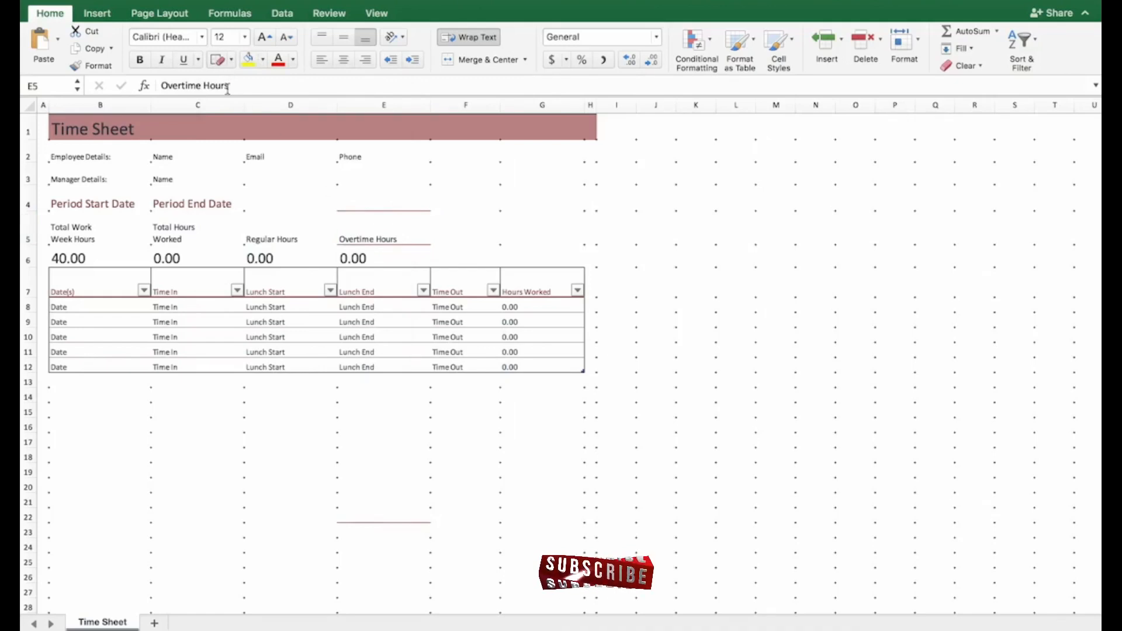
left_click(232, 60)
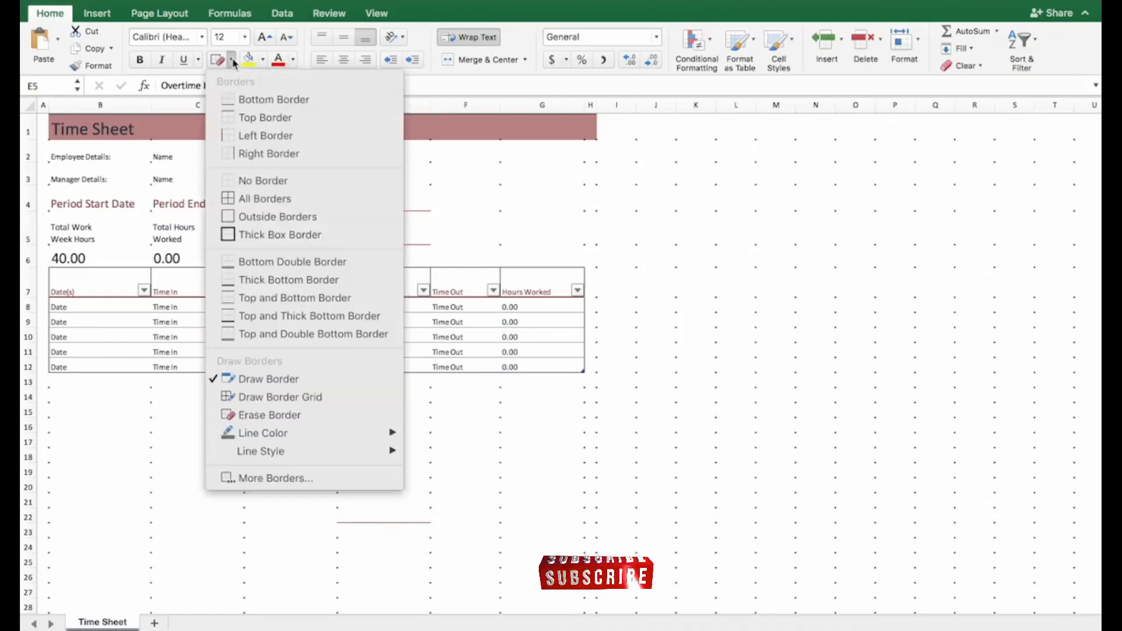
left_click(249, 378)
left_click(327, 231)
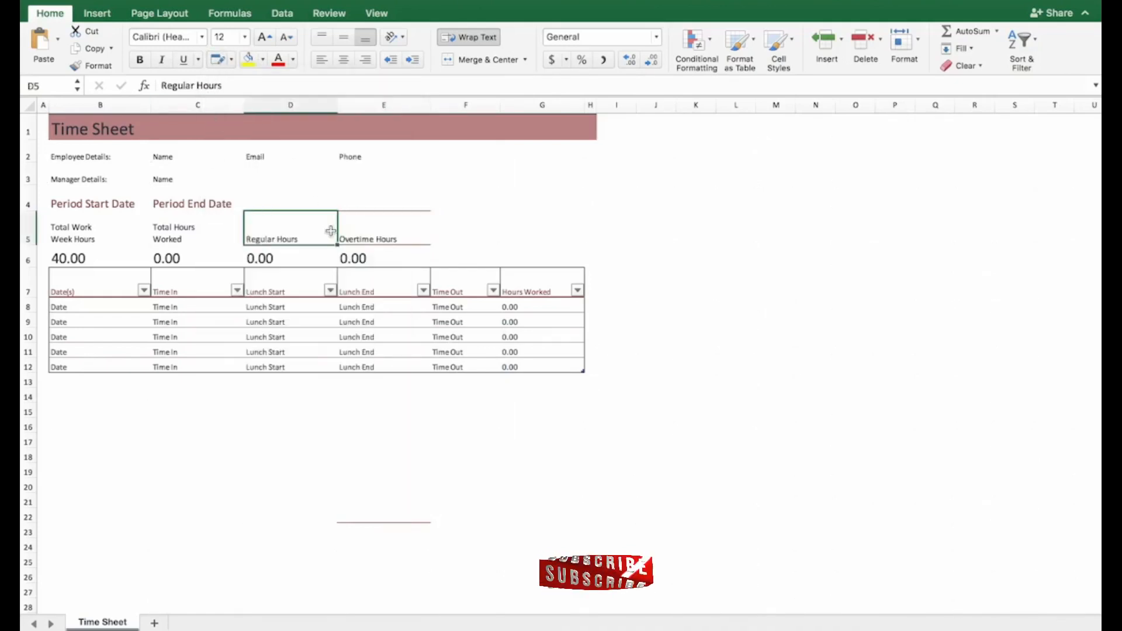
left_click(256, 196)
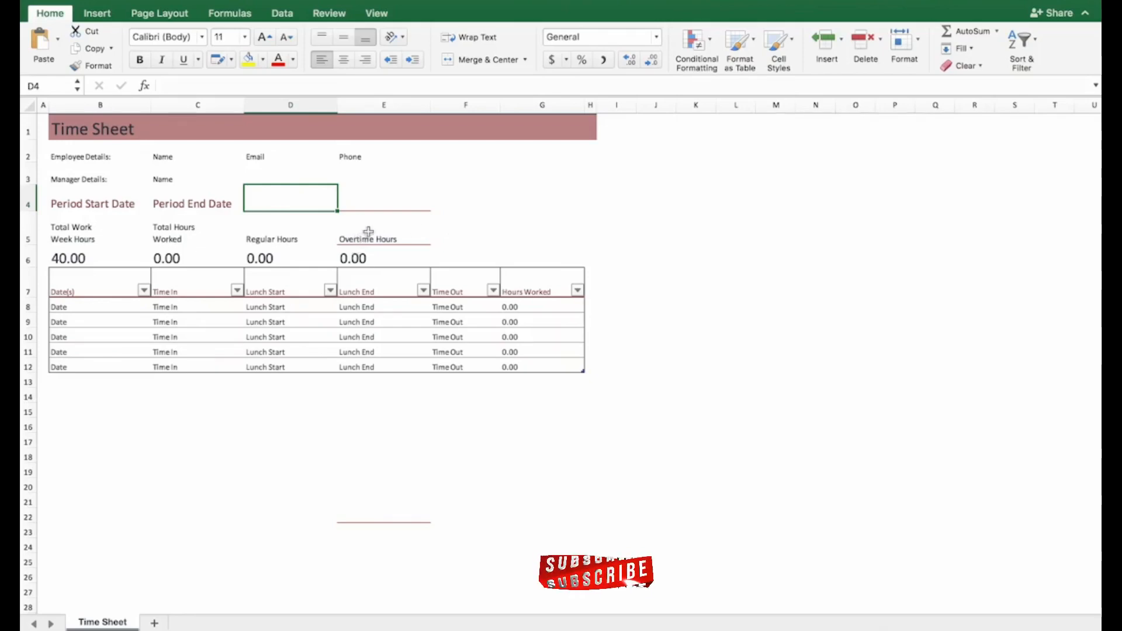
left_click(232, 60)
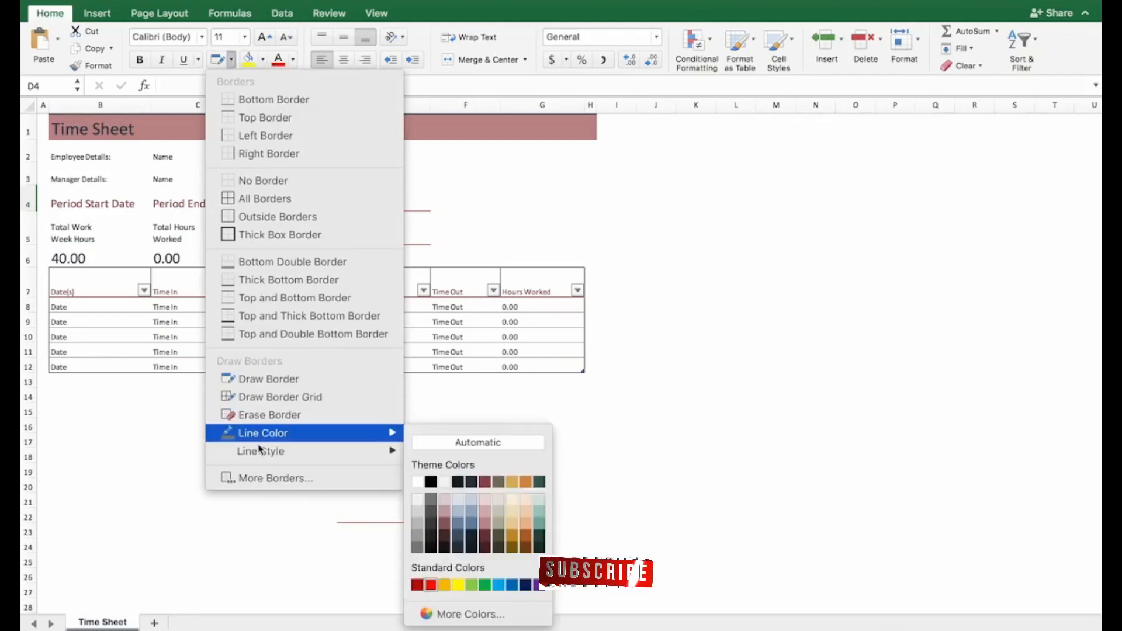
mouse_move(261, 451)
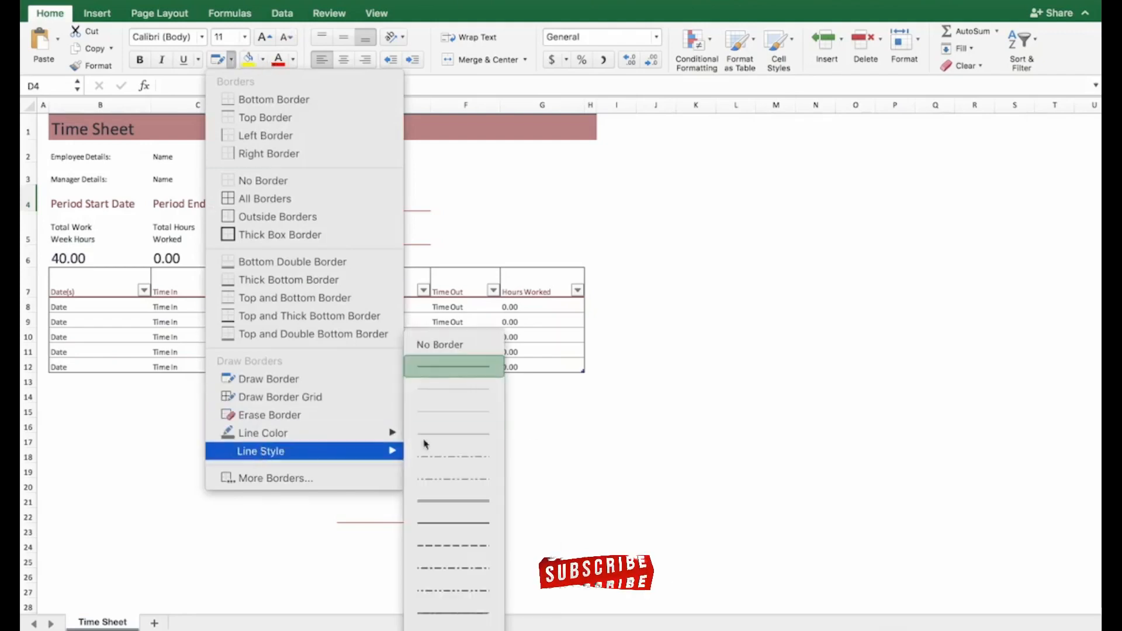
left_click(576, 509)
left_click(336, 355)
left_click(239, 439)
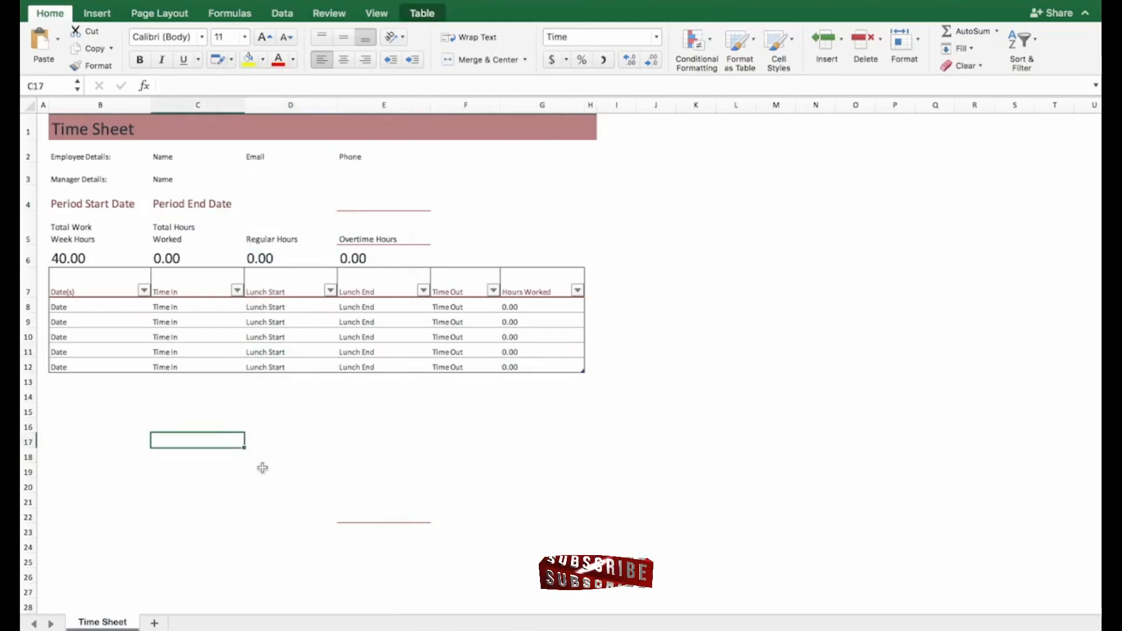
Choose the heavy dash-dot-dot line style and draw a red line beneath cells B14:G14.
left_click_drag(82, 397, 576, 398)
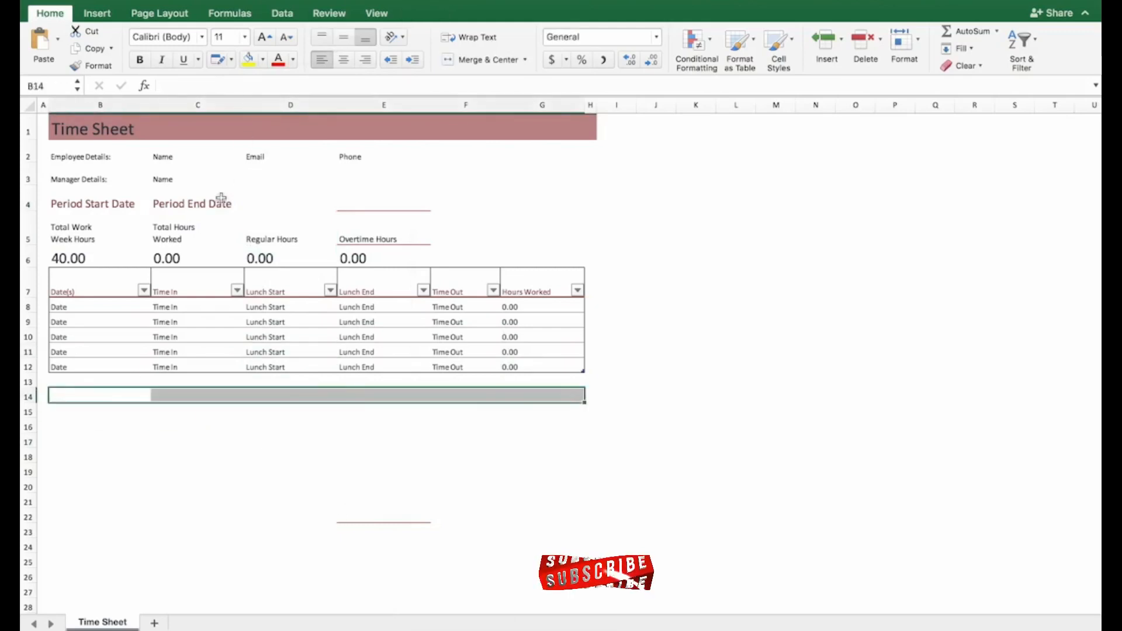
left_click(232, 60)
mouse_move(310, 454)
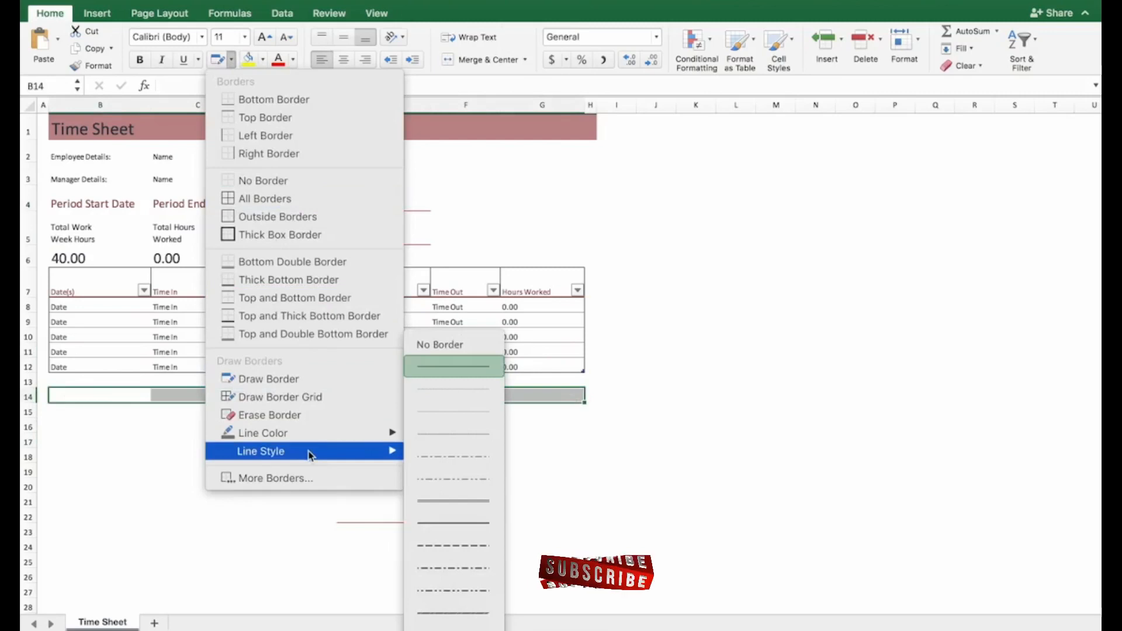
left_click(432, 591)
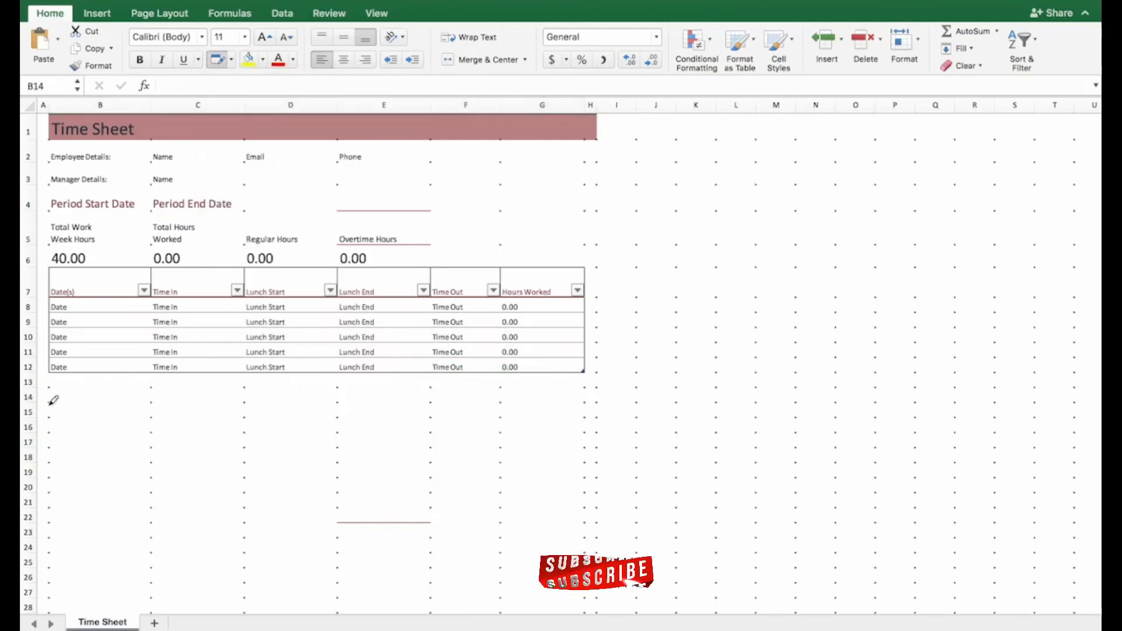
left_click_drag(52, 401, 532, 398)
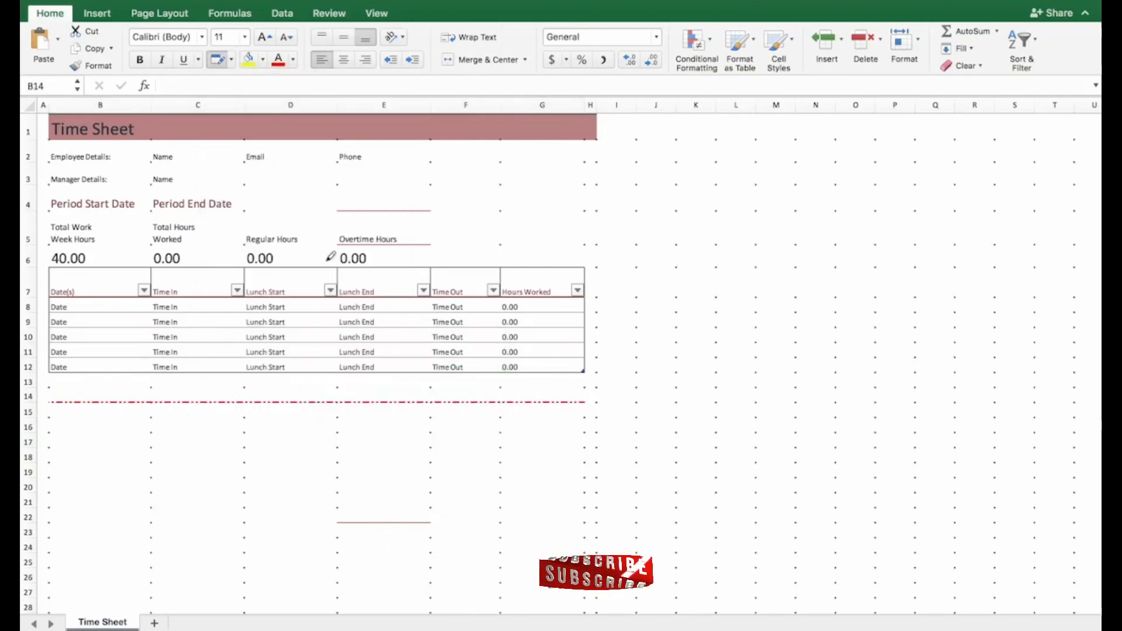
Change the line color to black and redraw the dash-dot-dot line beneath B14:G14, leaving drawing mode when done.
left_click(232, 62)
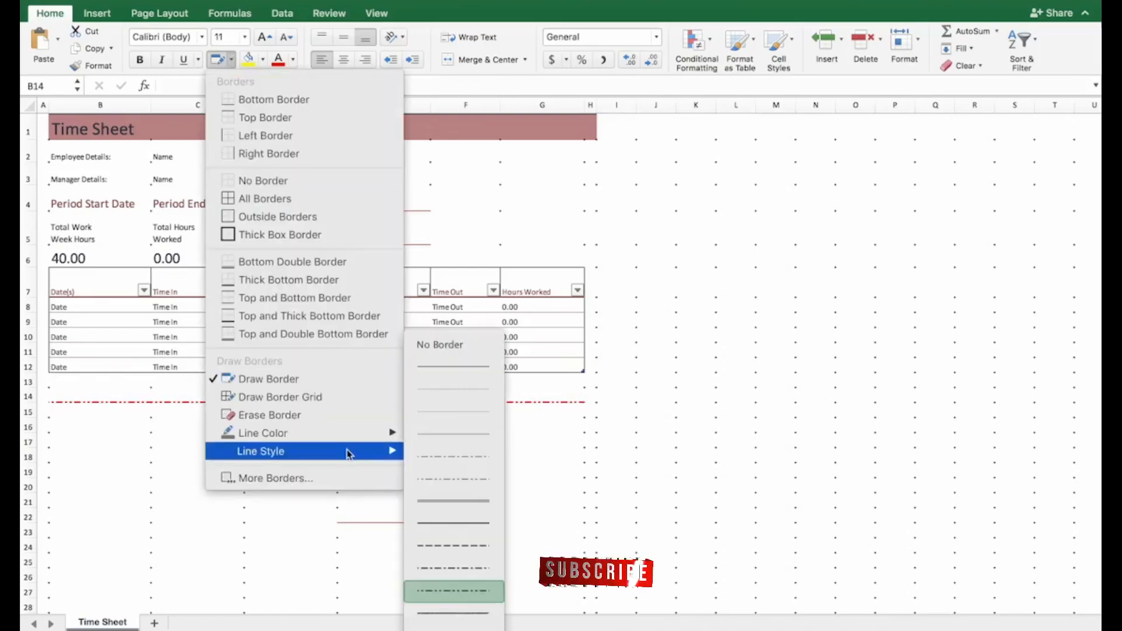
mouse_move(347, 433)
left_click(456, 485)
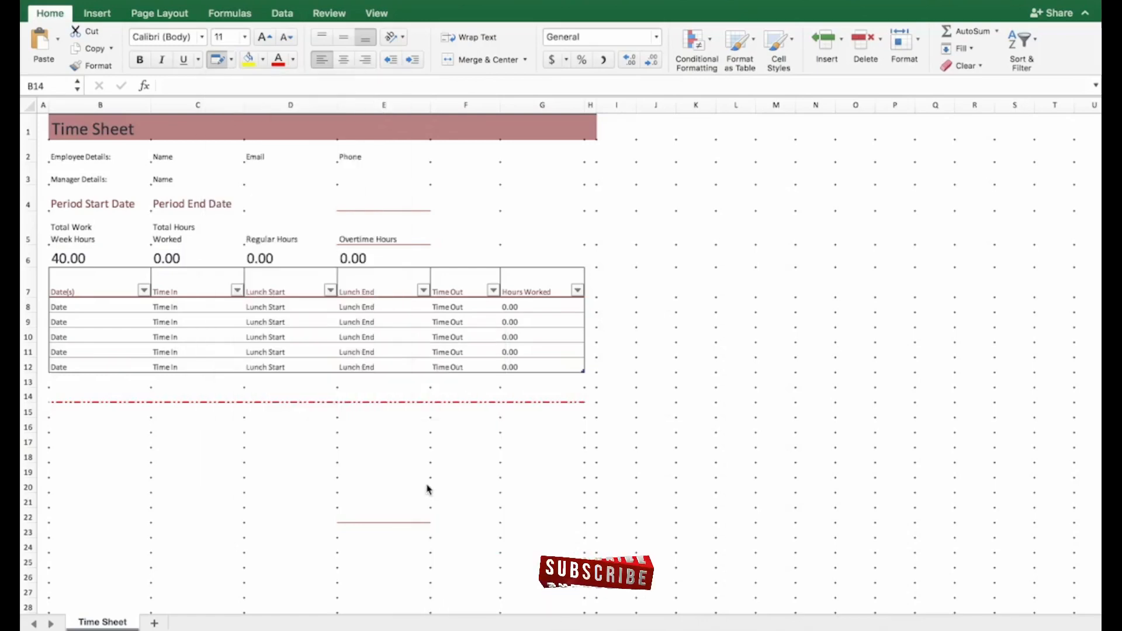
left_click_drag(49, 402, 549, 401)
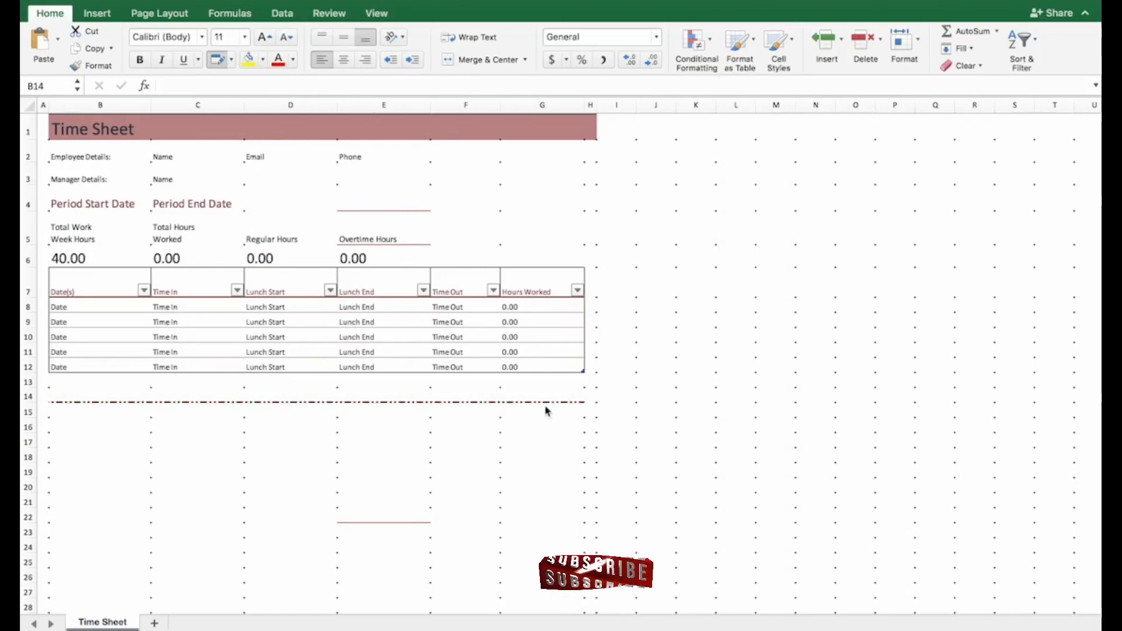
left_click(218, 64)
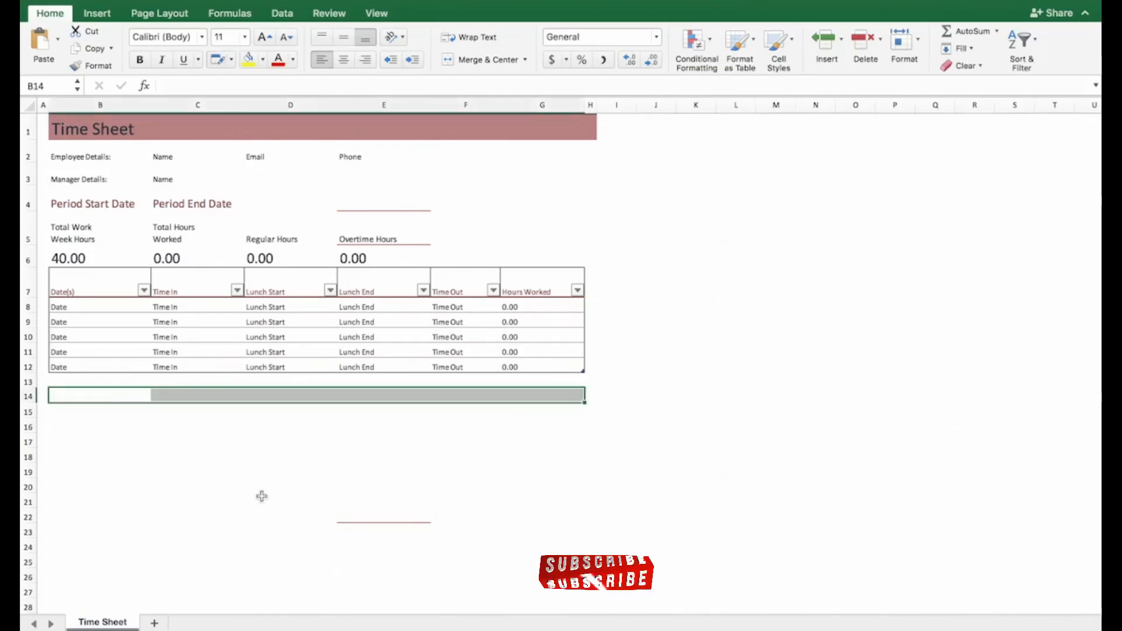
left_click(260, 496)
left_click(348, 410)
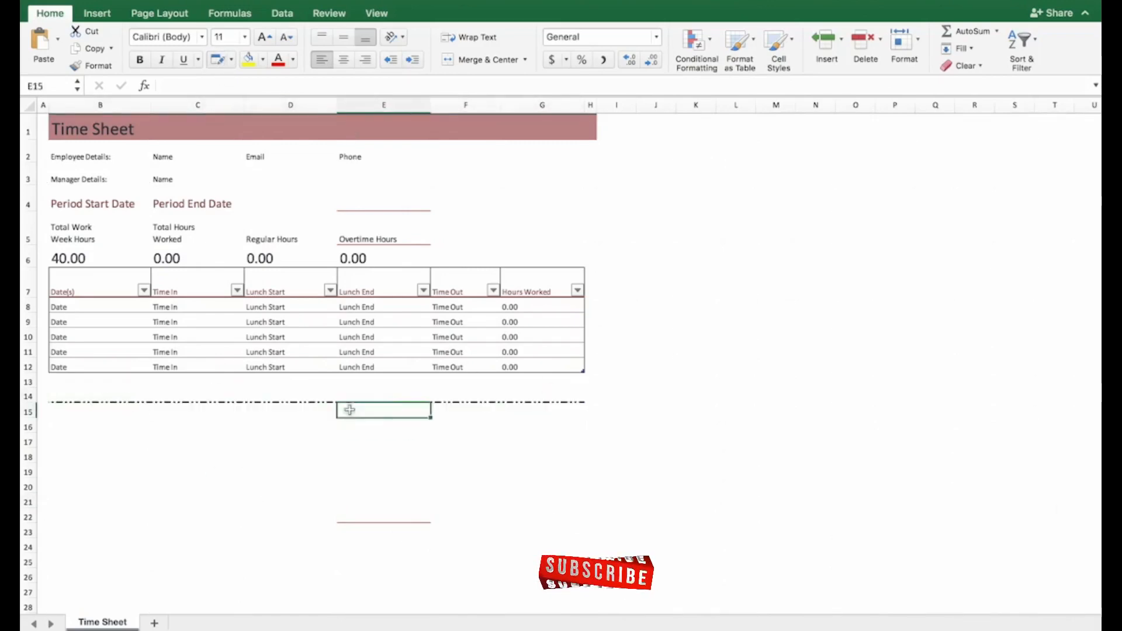
Open the full border settings for cell E16 and look over the number format categories before returning to the border options.
left_click(340, 425)
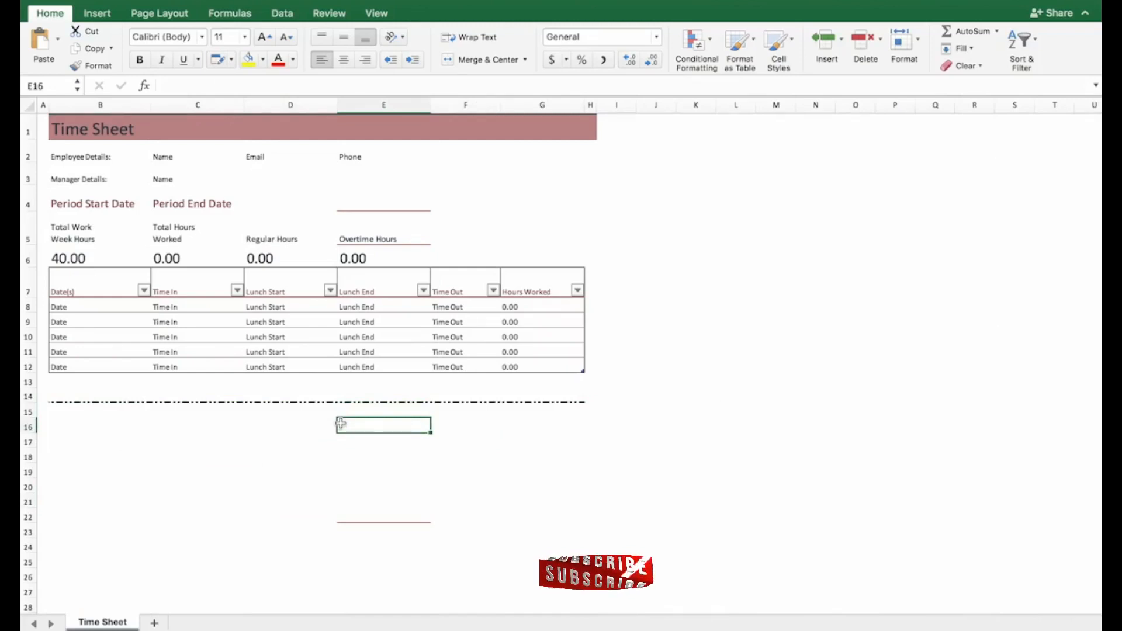
left_click(232, 59)
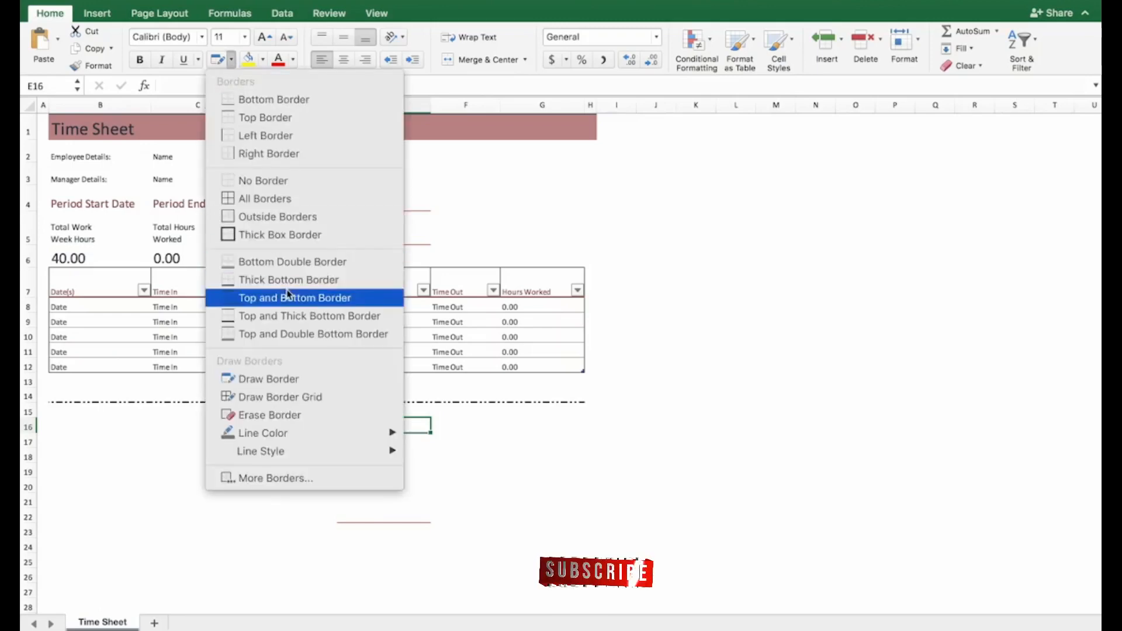
left_click(304, 480)
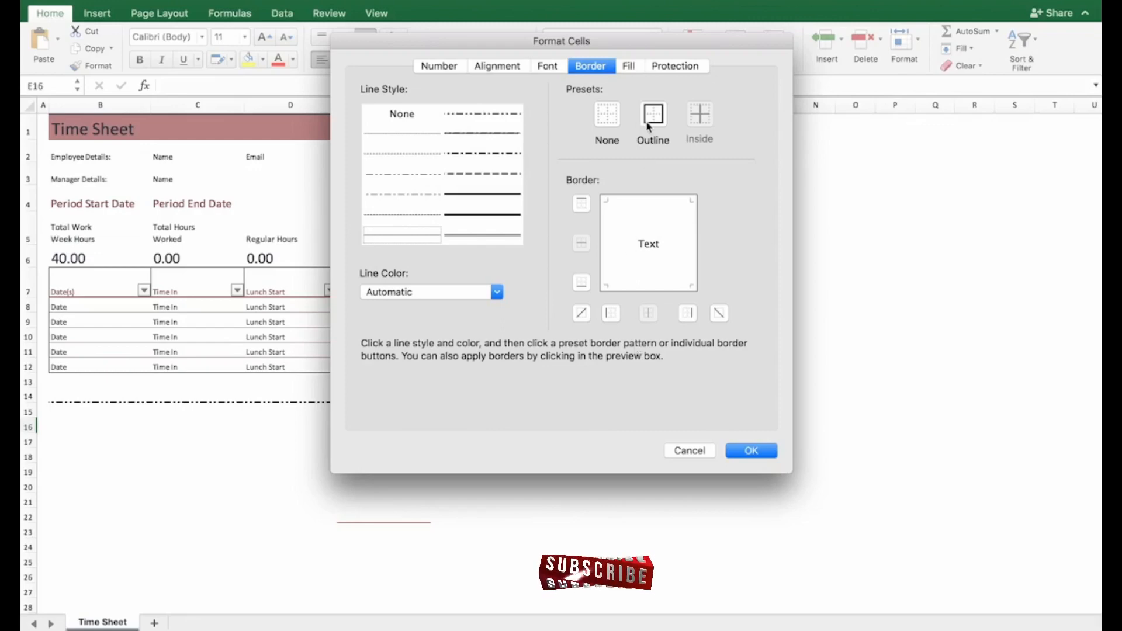
left_click(439, 66)
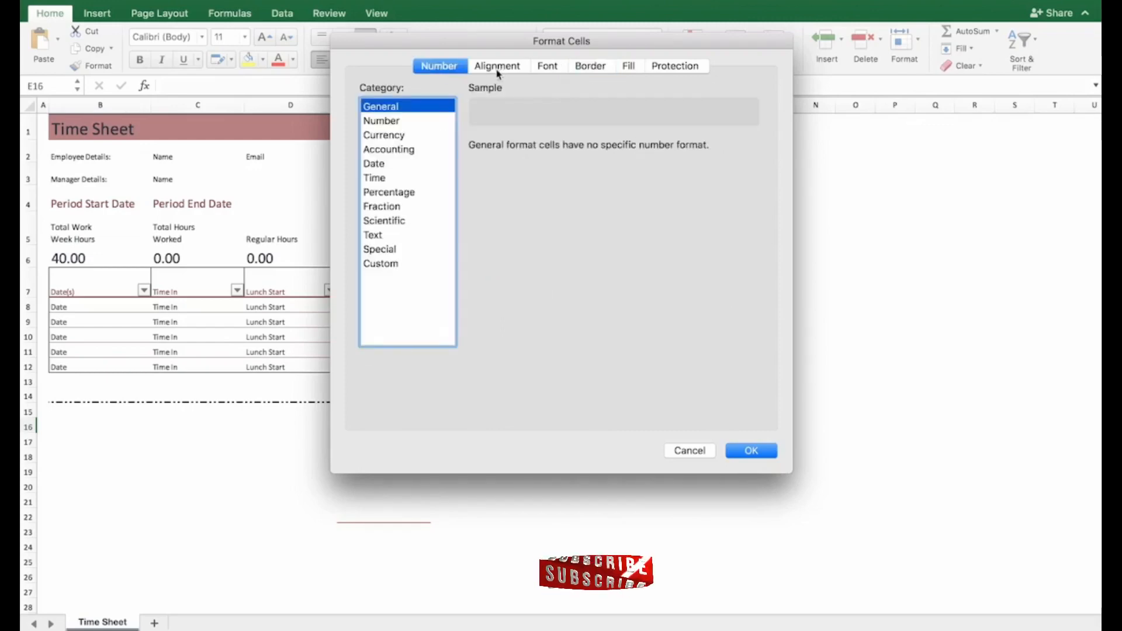
left_click(591, 66)
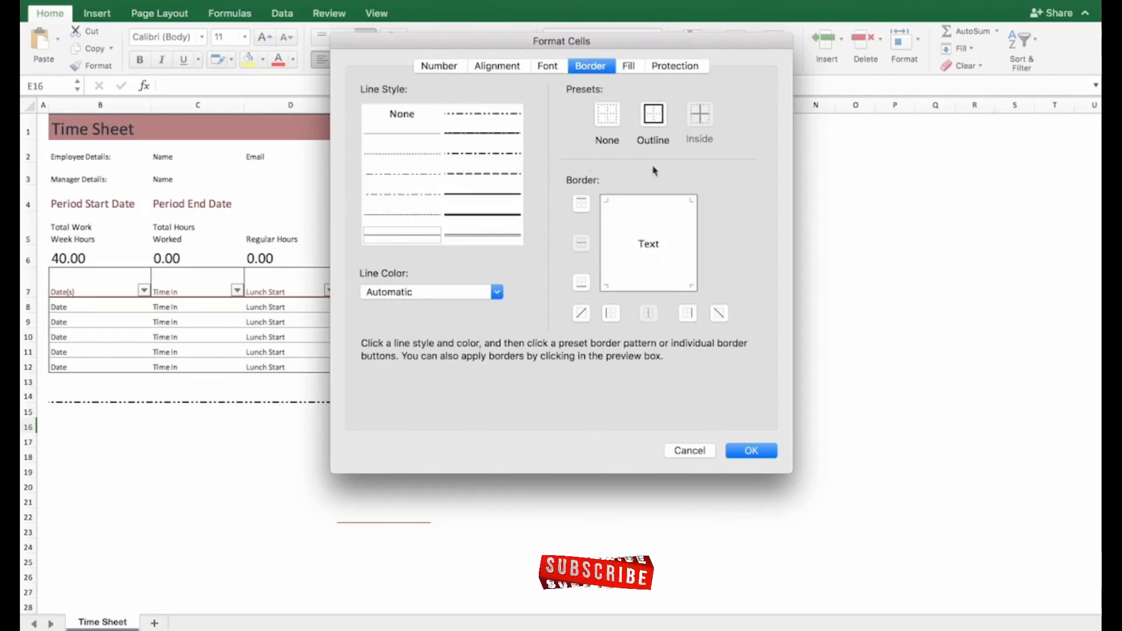
Set top, bottom, left and right borders for cell E16 in the border preview, trying out both diagonal lines as well.
left_click(619, 219)
left_click(674, 211)
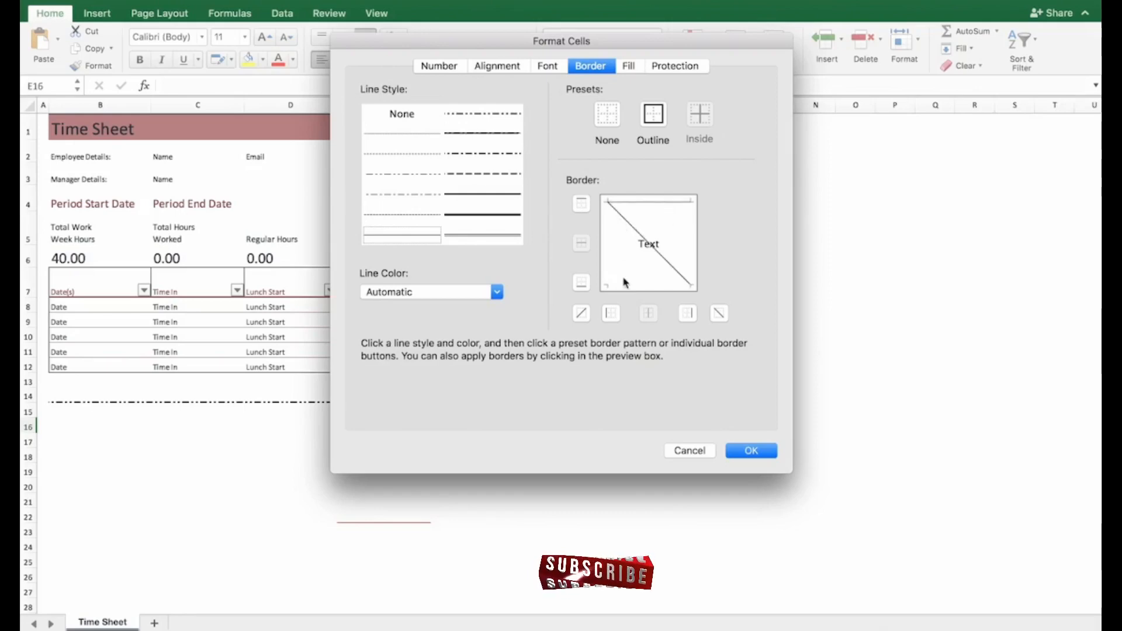
left_click(616, 287)
left_click(643, 284)
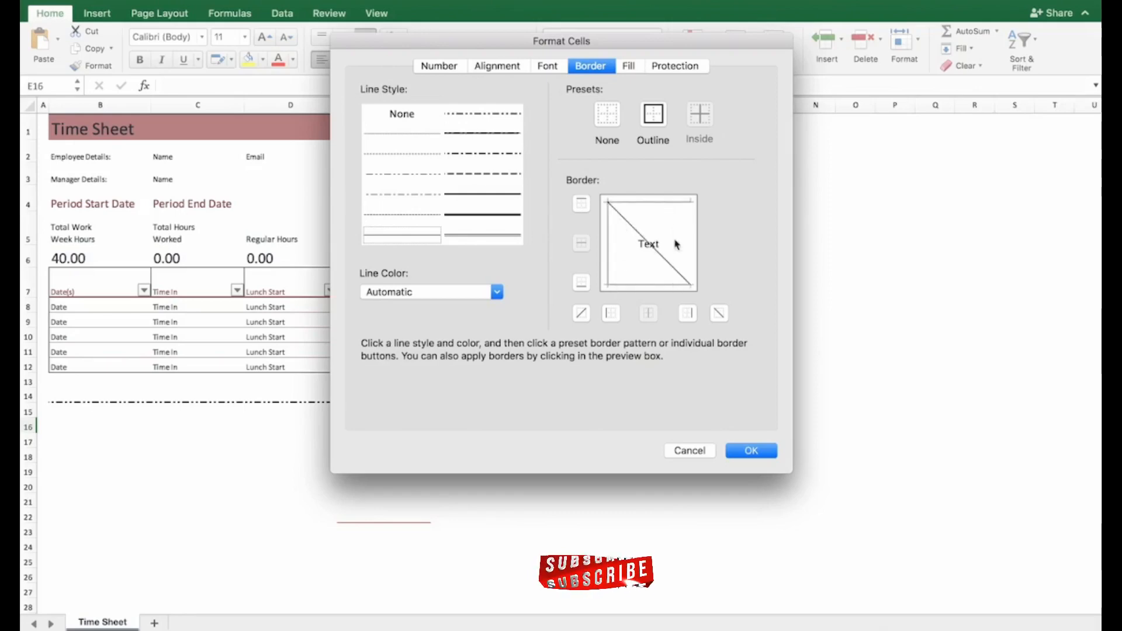
left_click(678, 217)
left_click(689, 315)
left_click(719, 314)
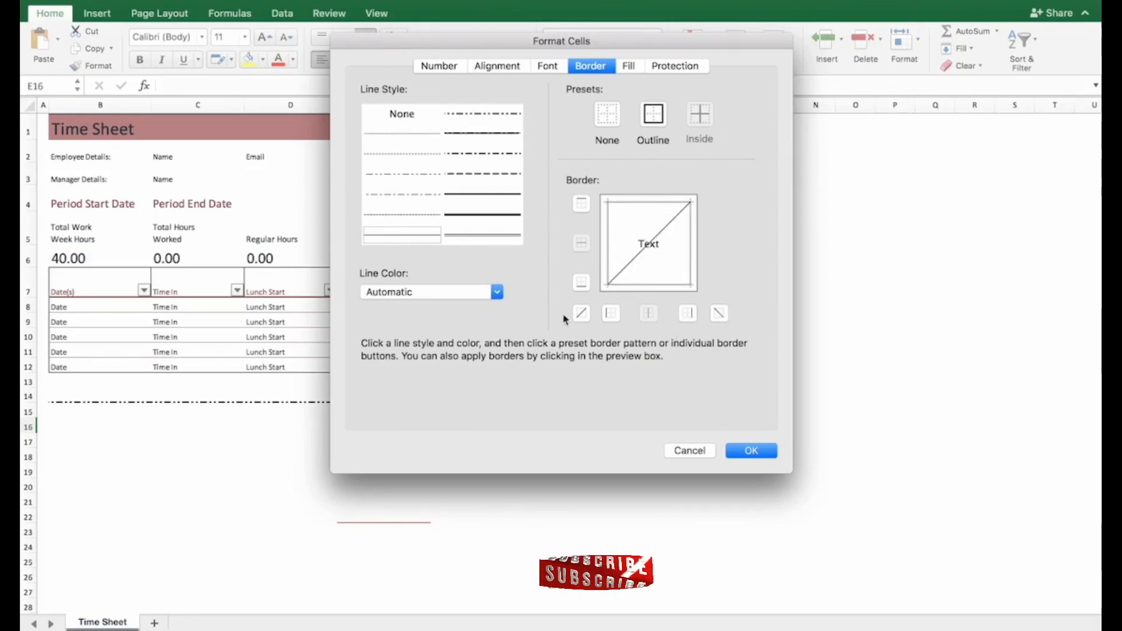
Remove the diagonal line and top border from cell E16's preview, then apply the left, right and bottom borders.
left_click(581, 314)
left_click(581, 205)
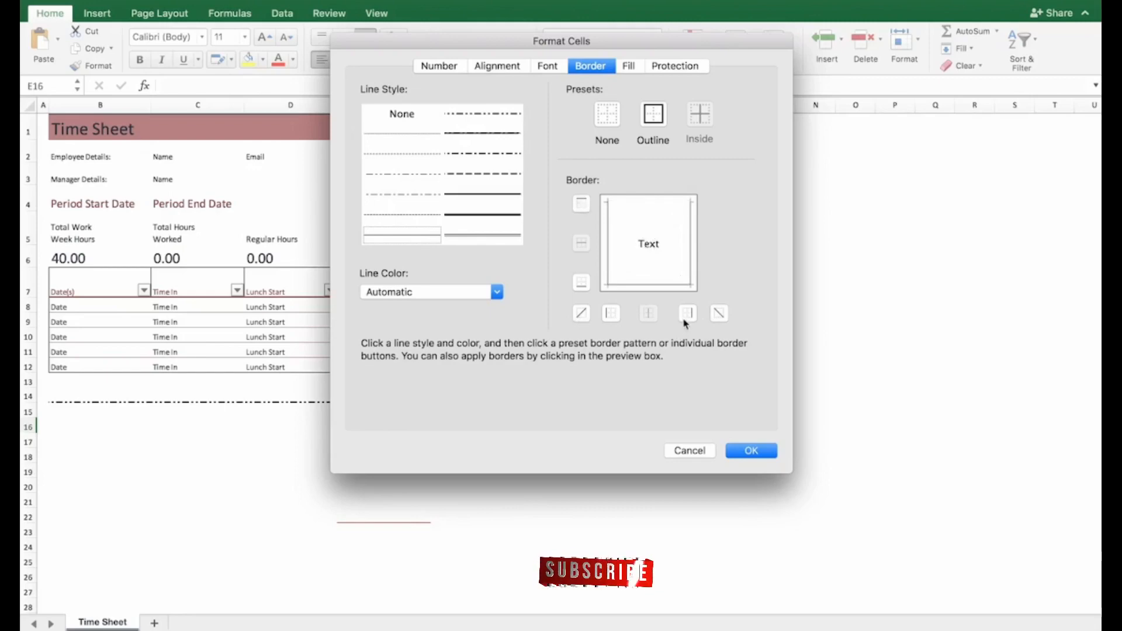
left_click(402, 293)
left_click(526, 372)
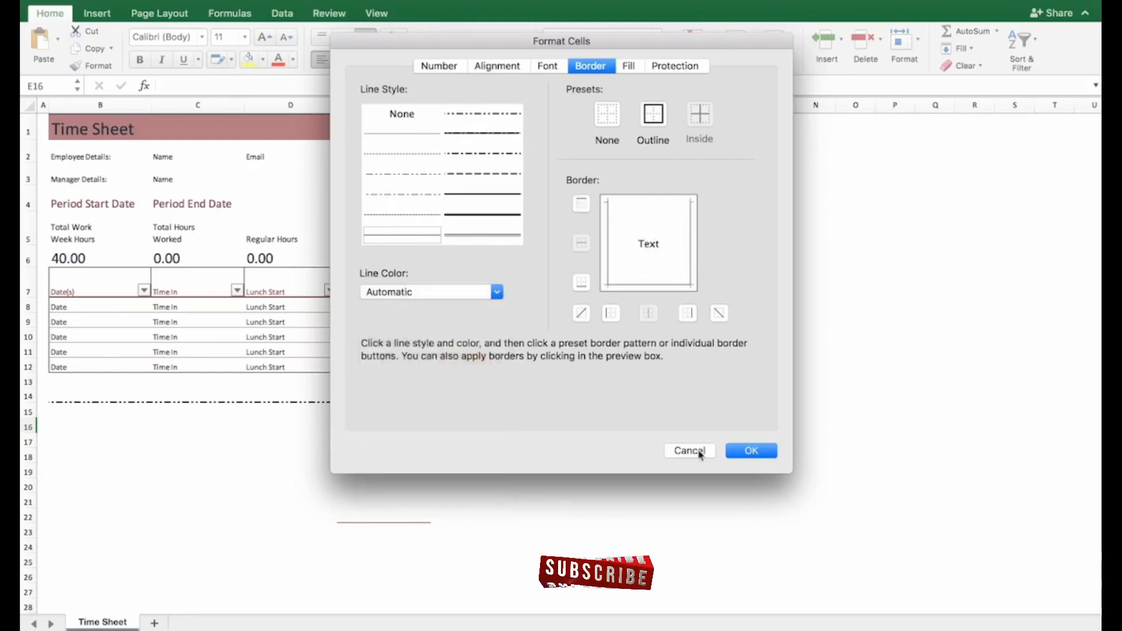
left_click(751, 451)
left_click(738, 455)
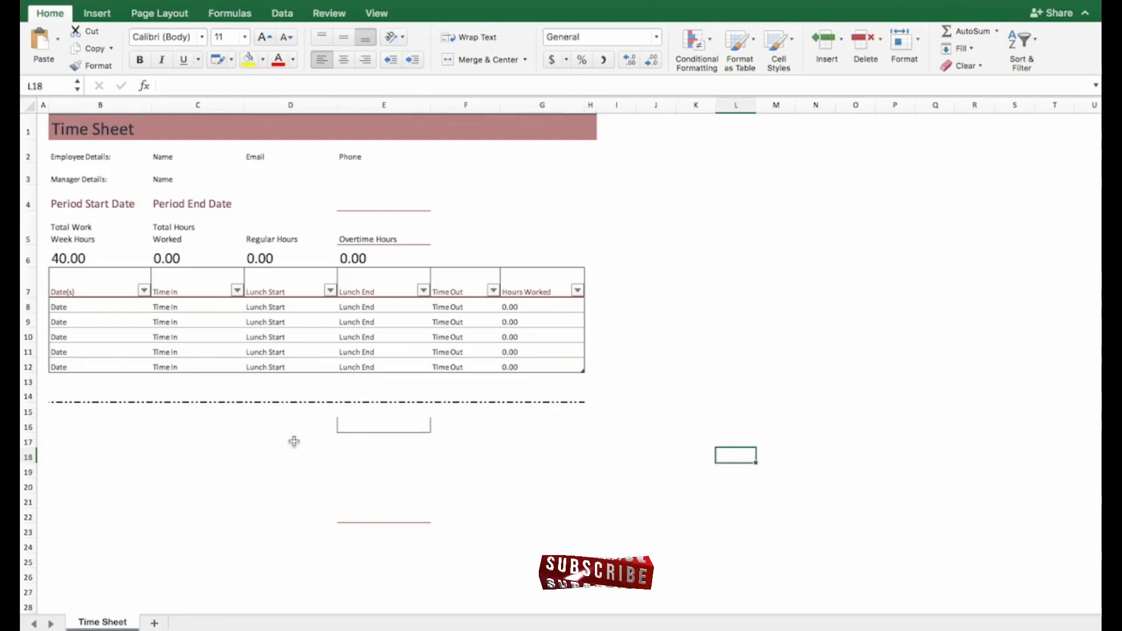
Apply left, right and bottom borders around the employee and manager details in B2:E3 using the full border settings.
mouse_move(57, 155)
left_mouse_down()
mouse_move(453, 178)
mouse_move(426, 180)
left_mouse_up()
left_click(231, 59)
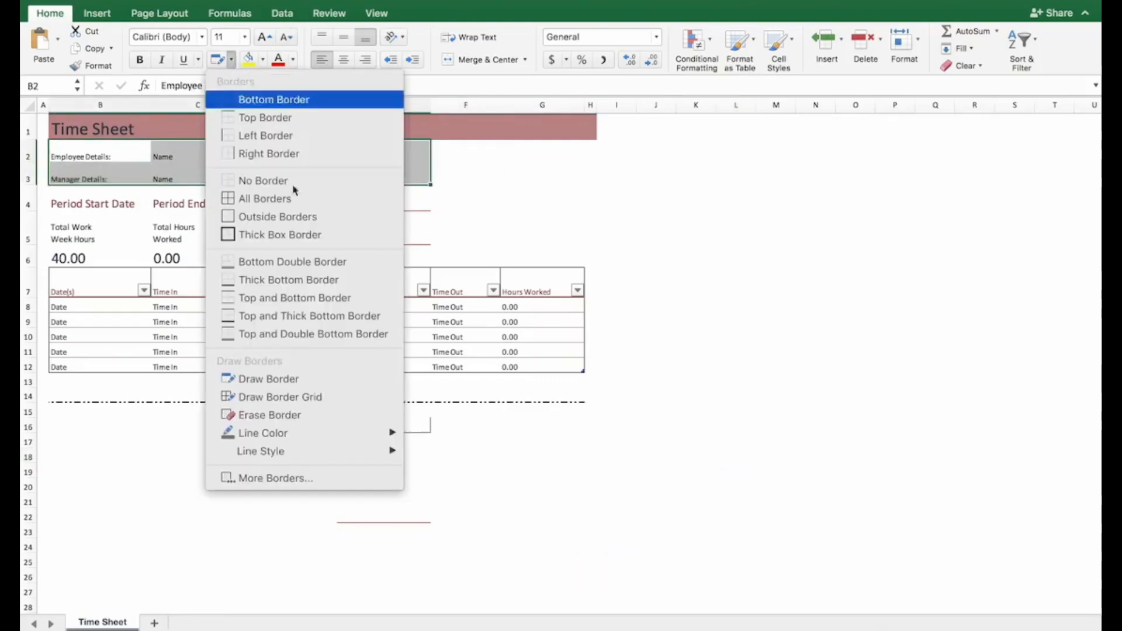
left_click(275, 478)
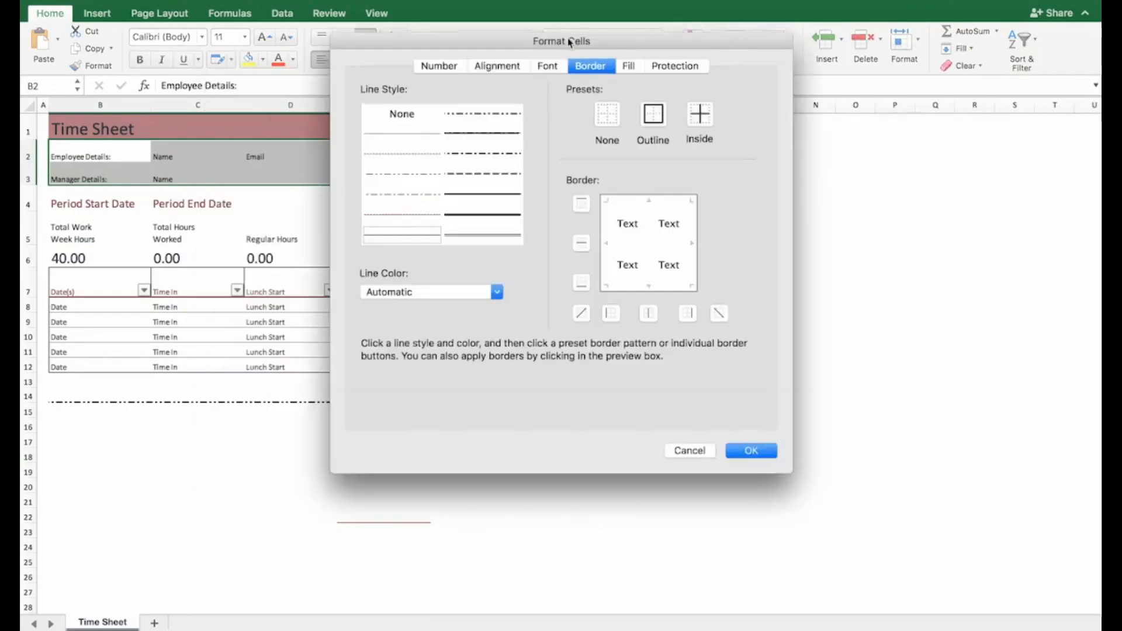
left_click_drag(572, 43, 795, 32)
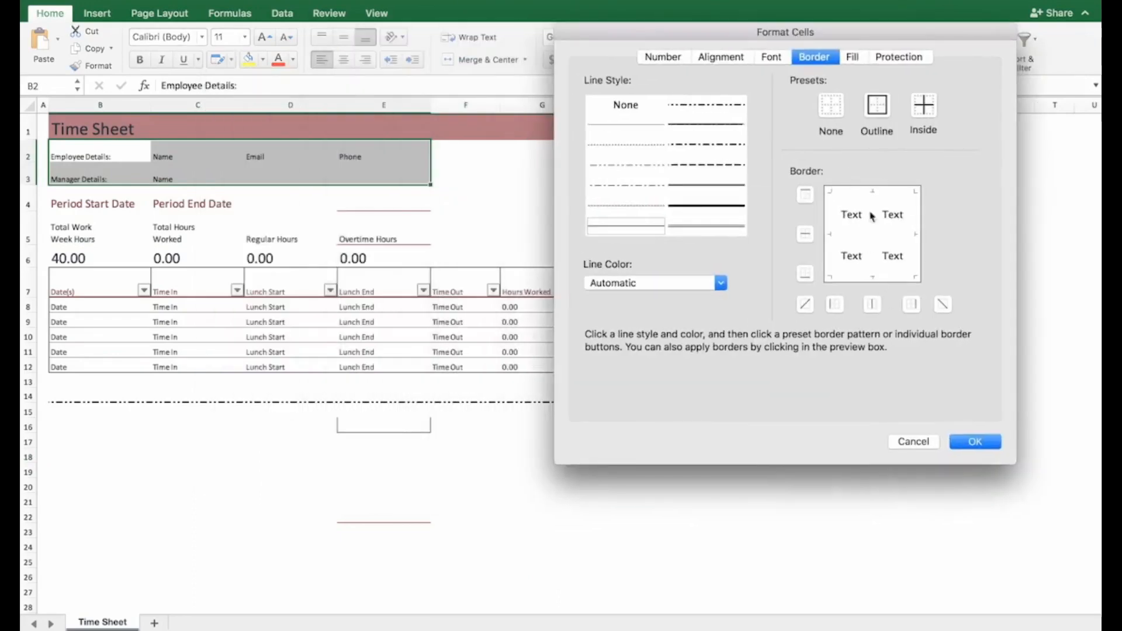
left_click(836, 304)
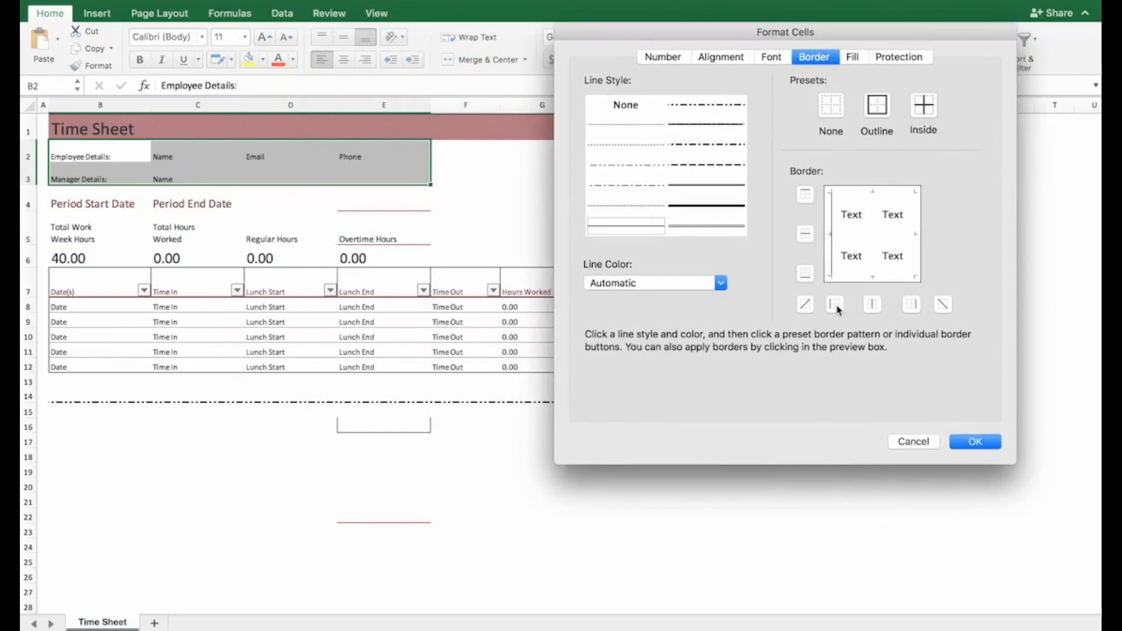
left_click(911, 304)
left_click(805, 273)
left_click(963, 446)
left_click(727, 216)
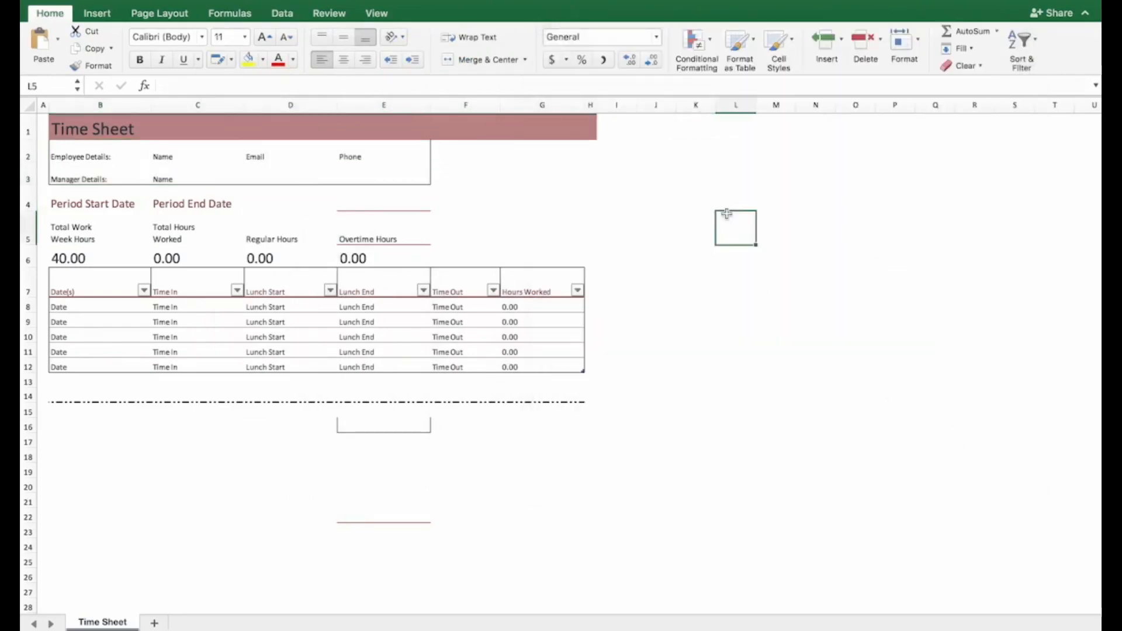